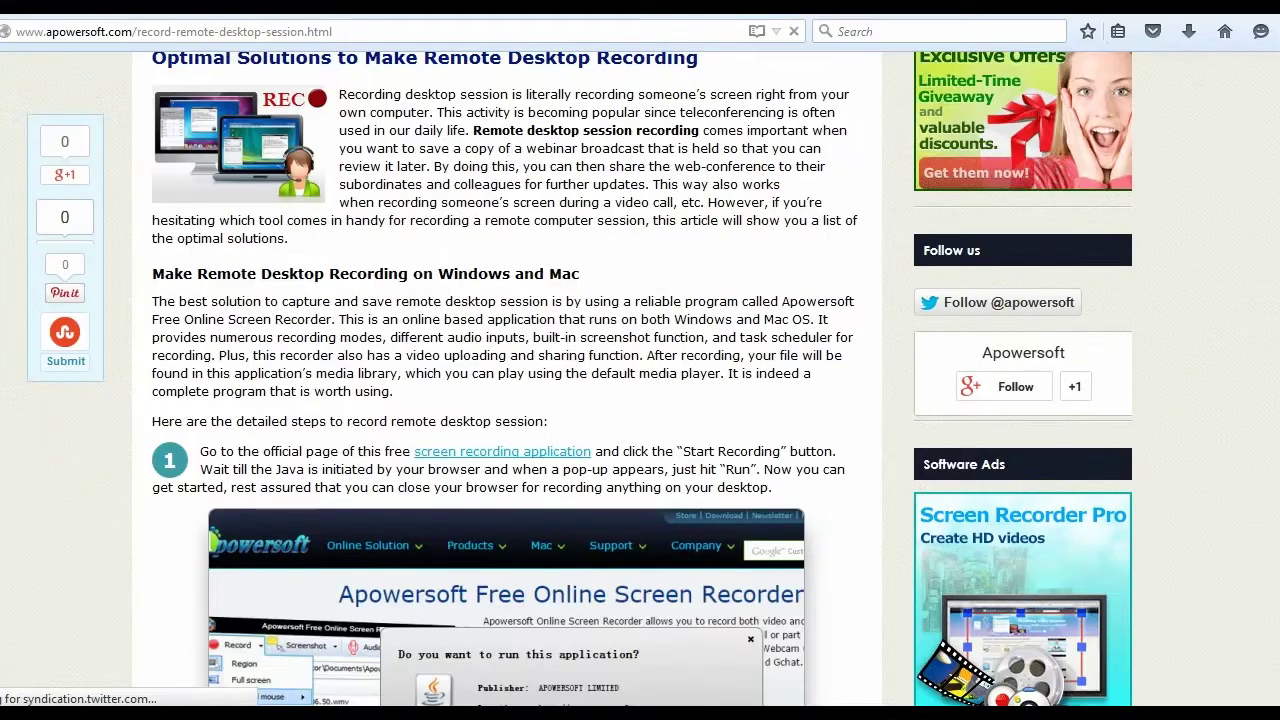
- Open the screen recording application's page from the article and start the online screen recorder
scroll(873, 322, down, 4)
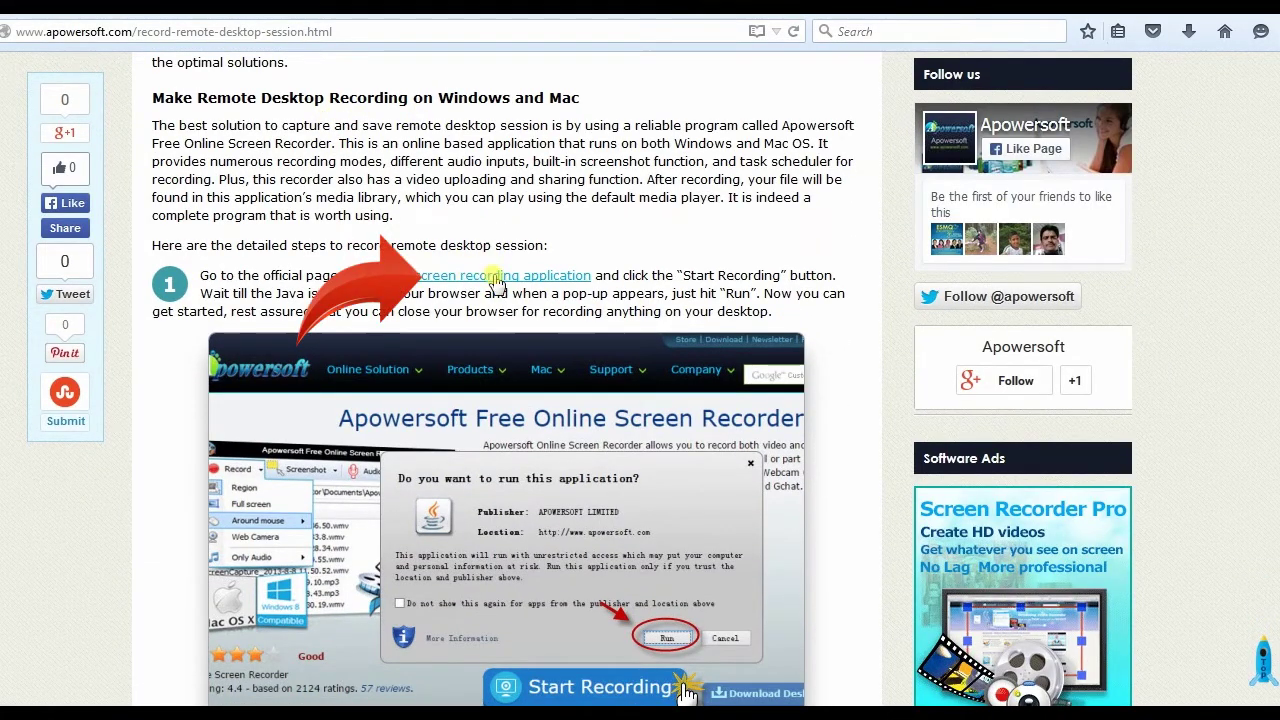
click(497, 280)
scroll(1160, 370, down, 2)
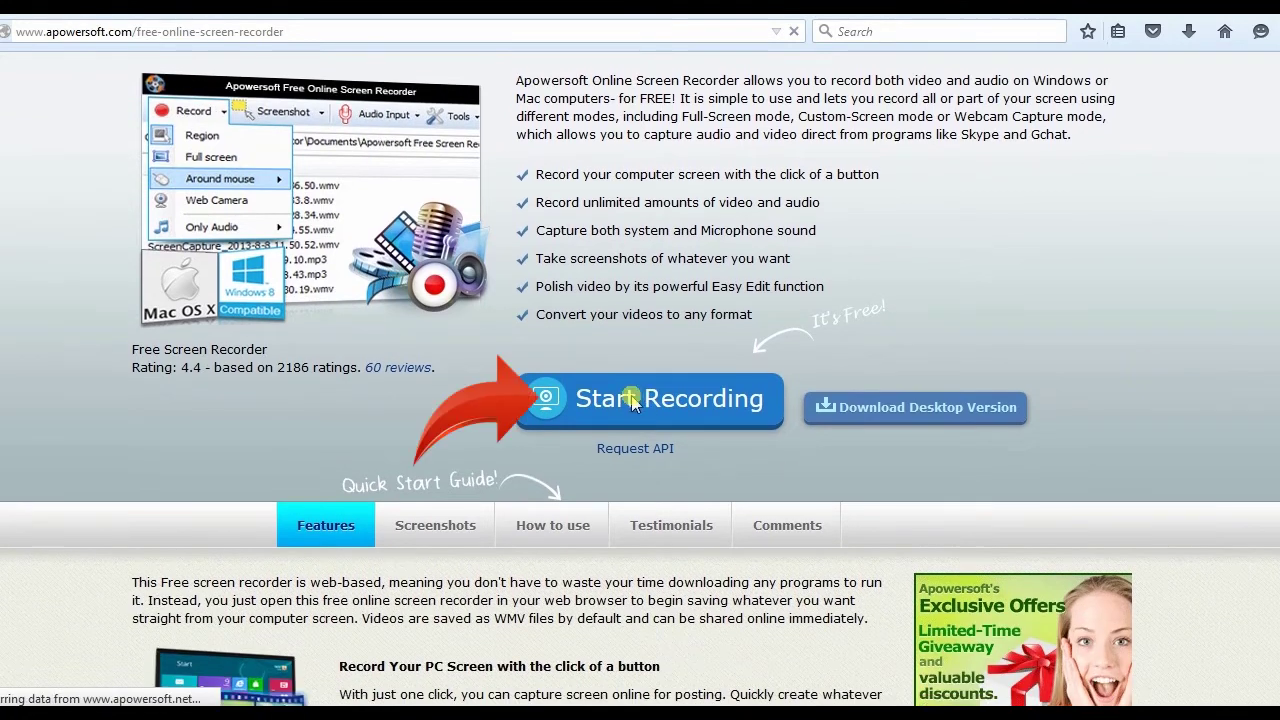
click(659, 411)
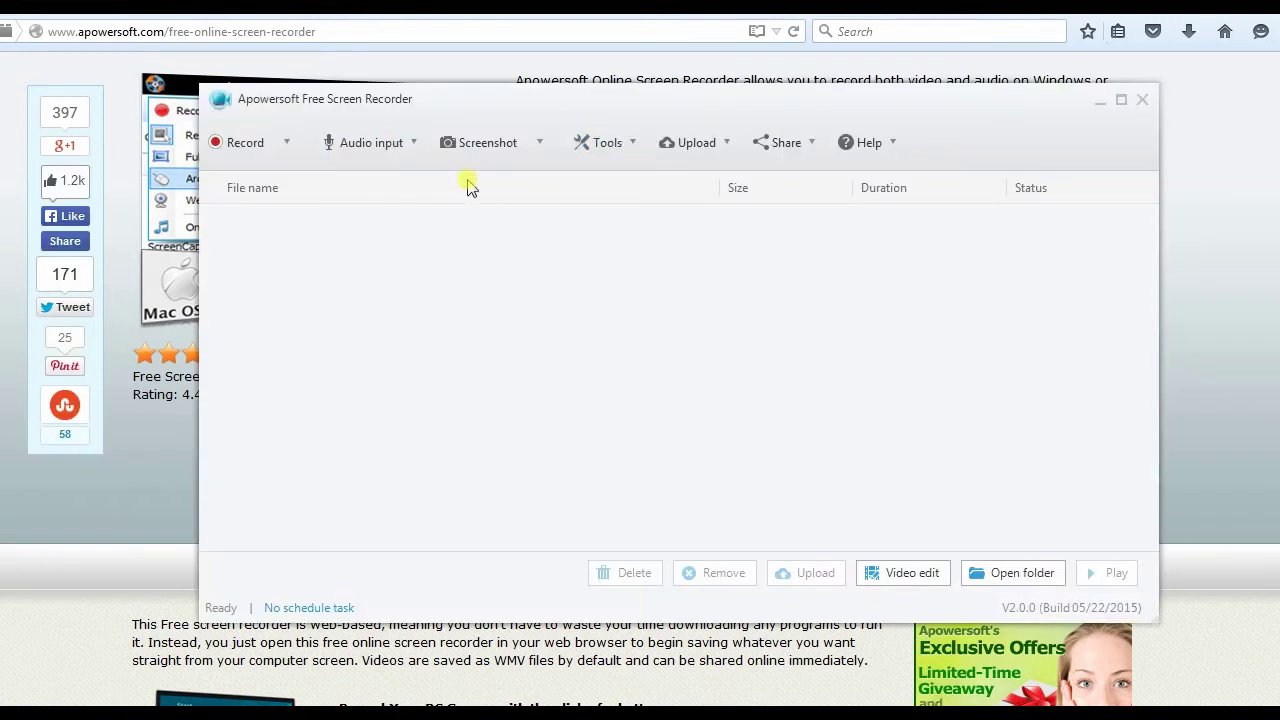
- In the recorder's general options, turn off minimizing to tray during recording and review the stop-recording shortcut and output directory settings
click(632, 147)
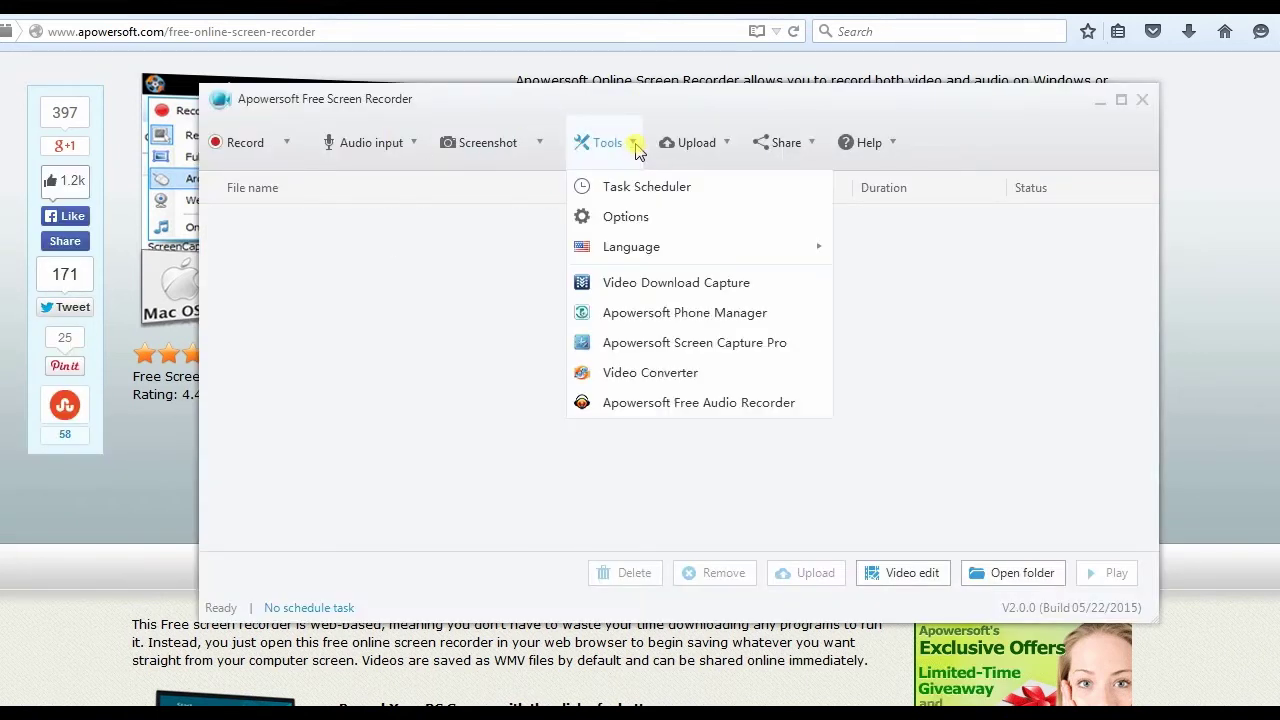
click(628, 218)
drag(793, 124, 793, 100)
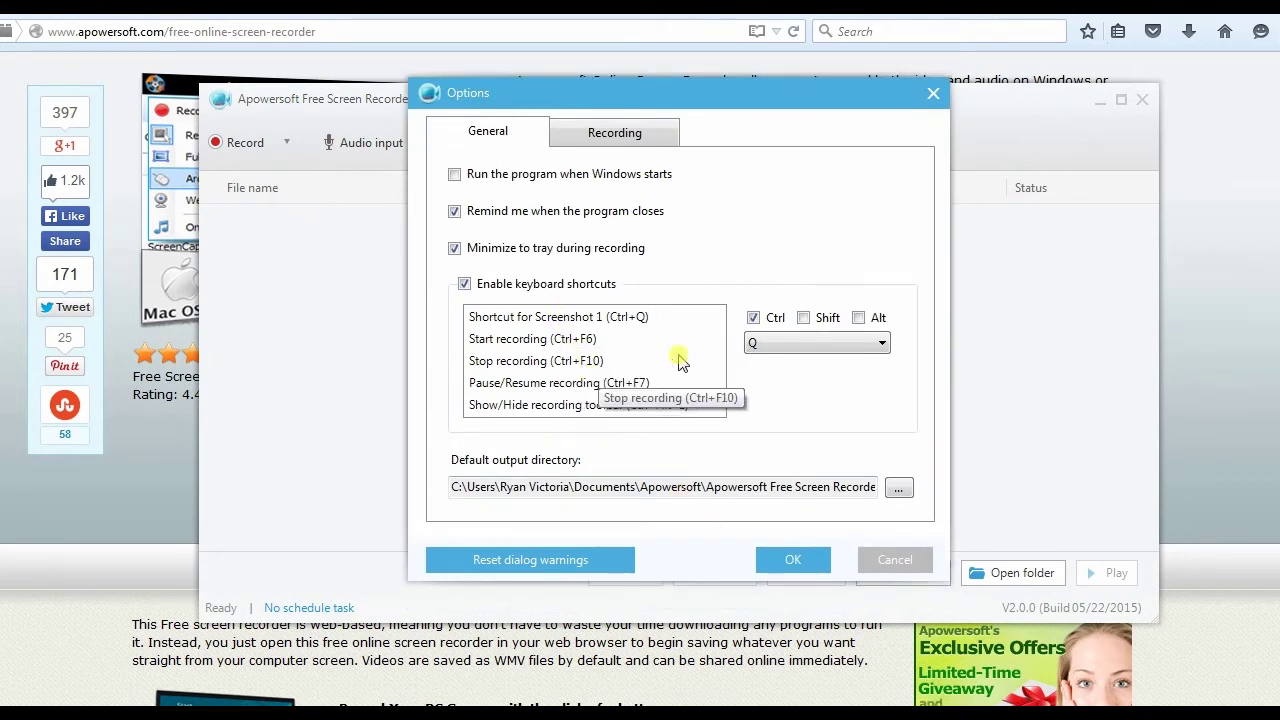
click(878, 344)
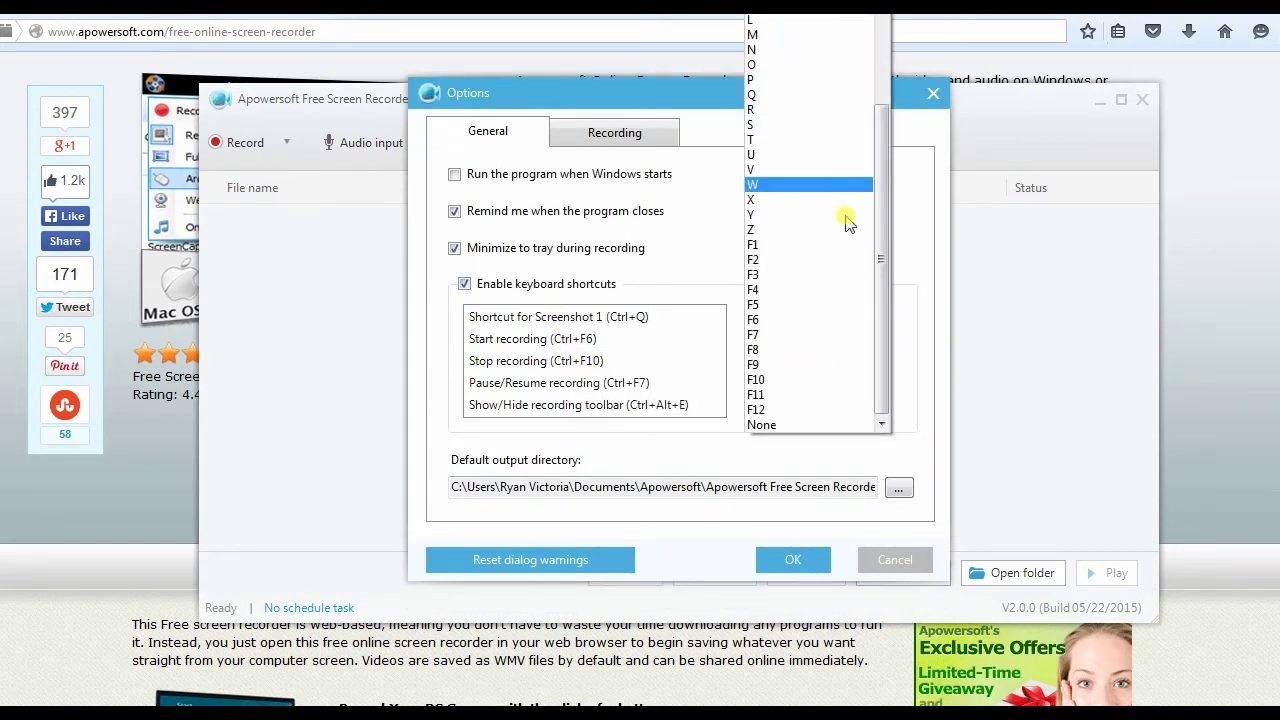
click(908, 210)
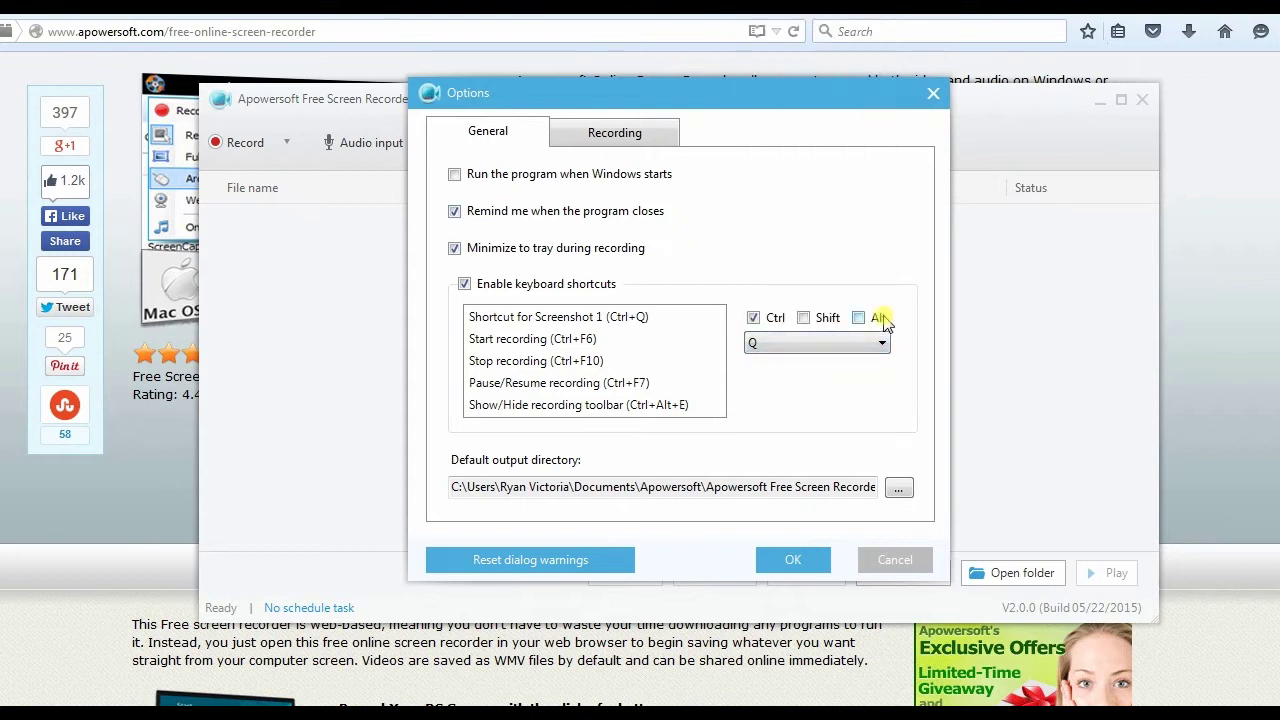
click(536, 360)
click(898, 487)
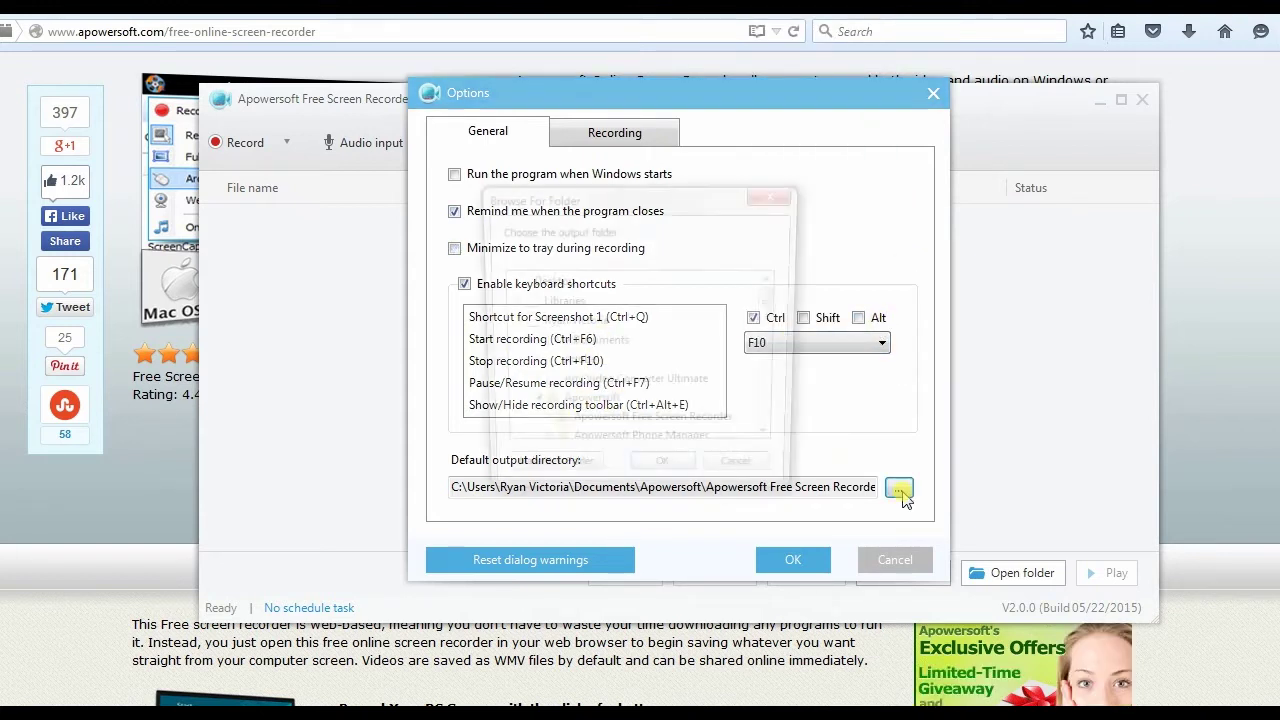
key(Escape)
- Review the available video formats and the mouse style settings in the recording options, including the hot spot color choices
click(630, 132)
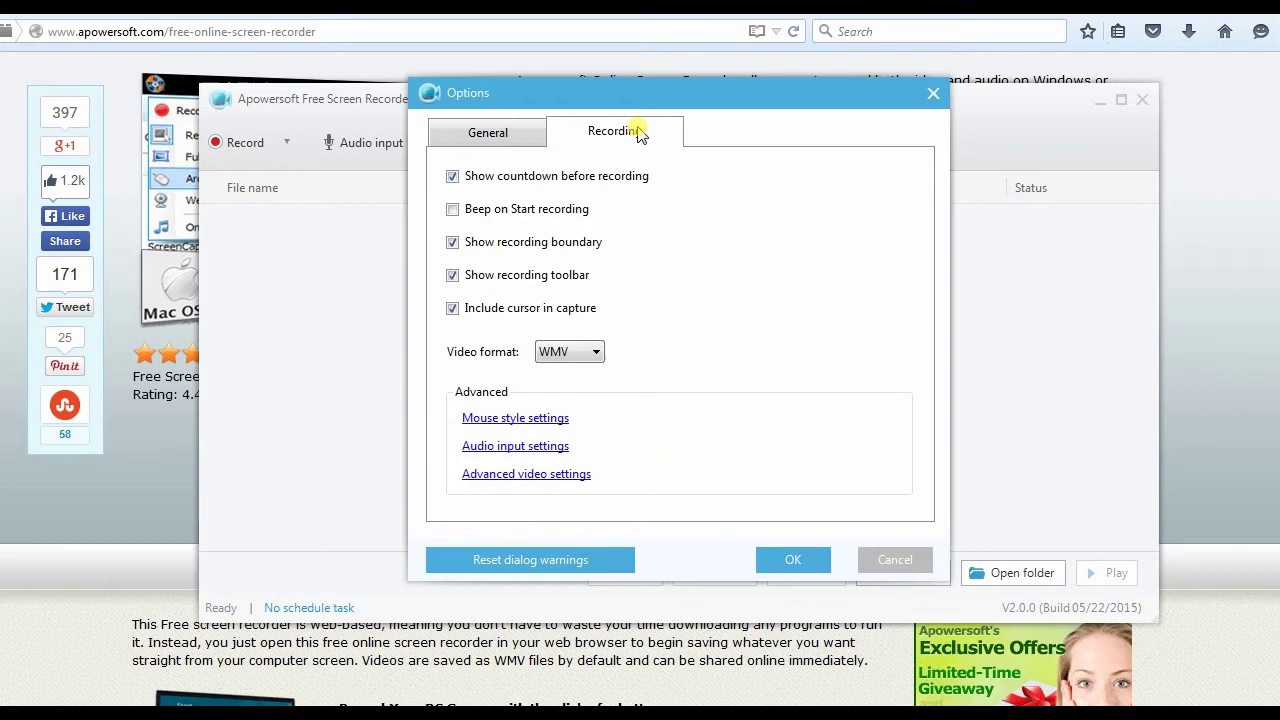
click(608, 351)
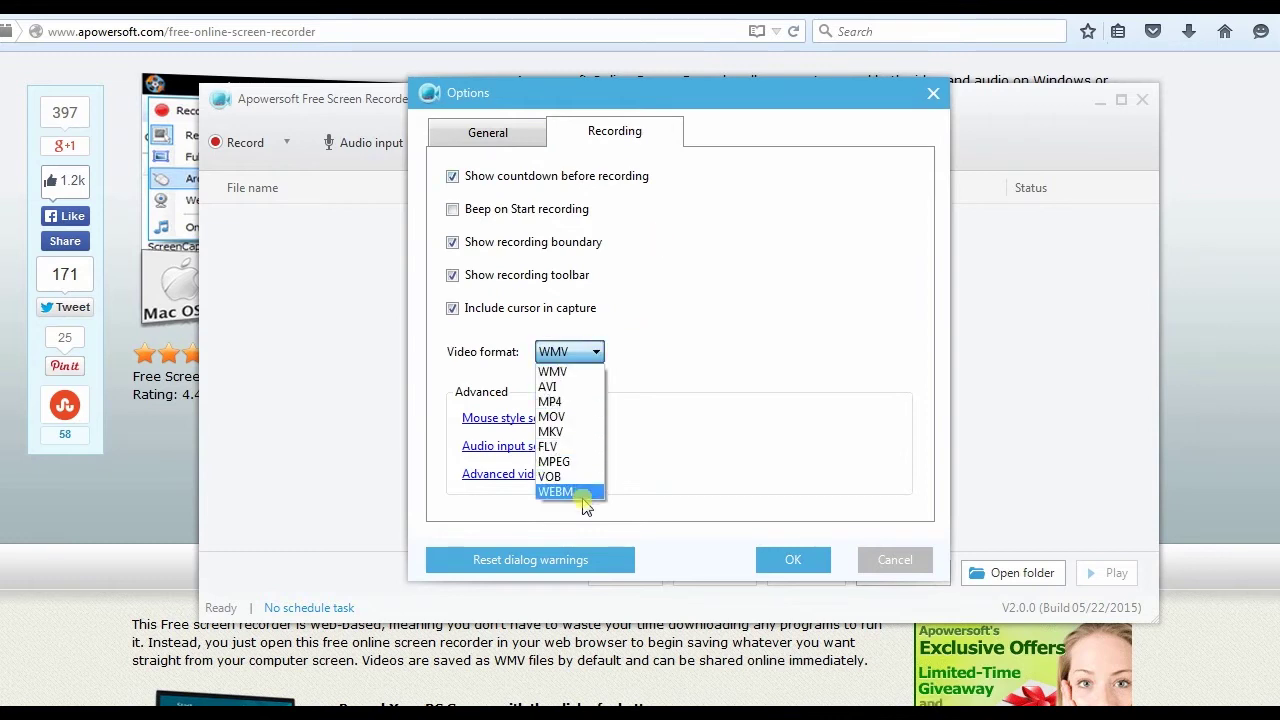
click(517, 428)
click(515, 421)
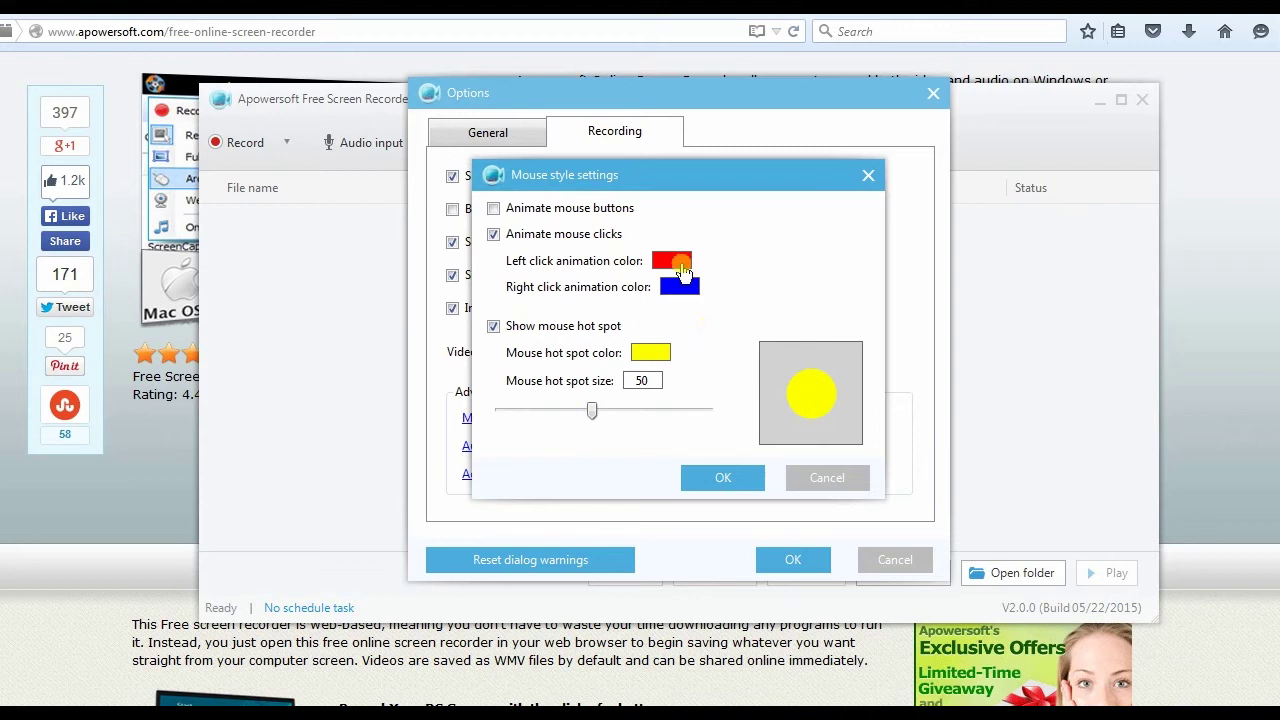
click(663, 357)
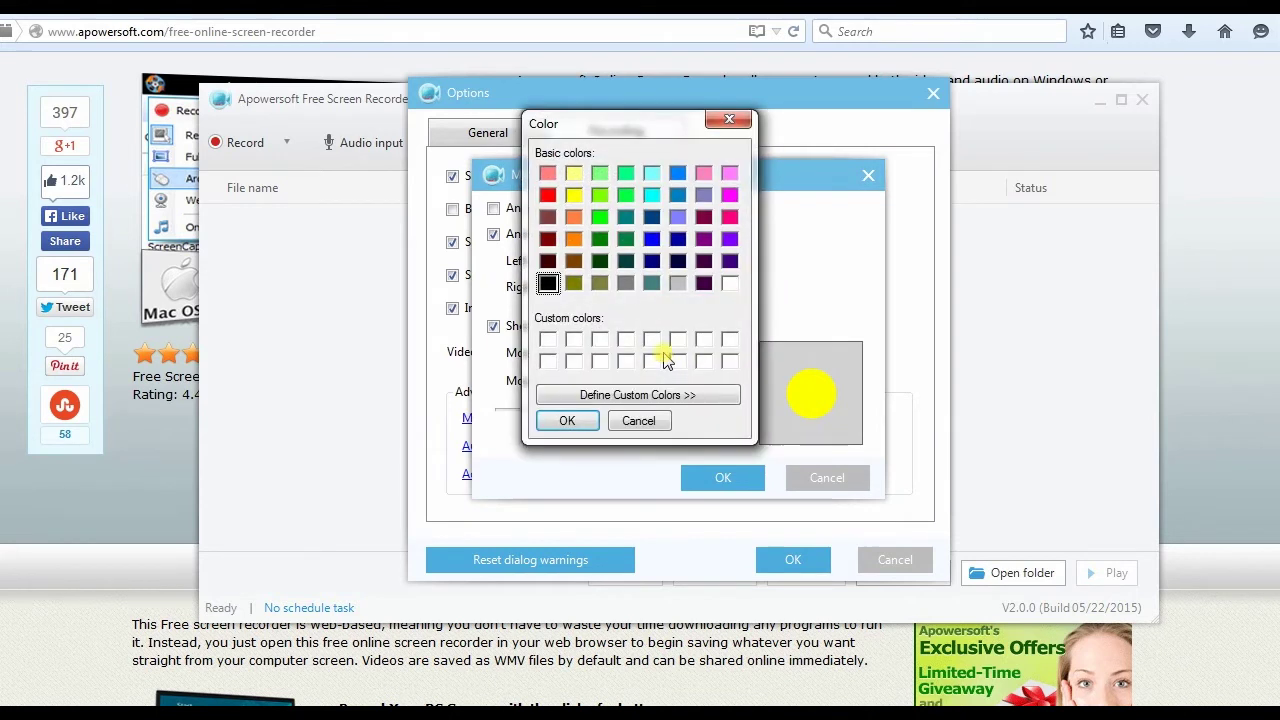
click(729, 119)
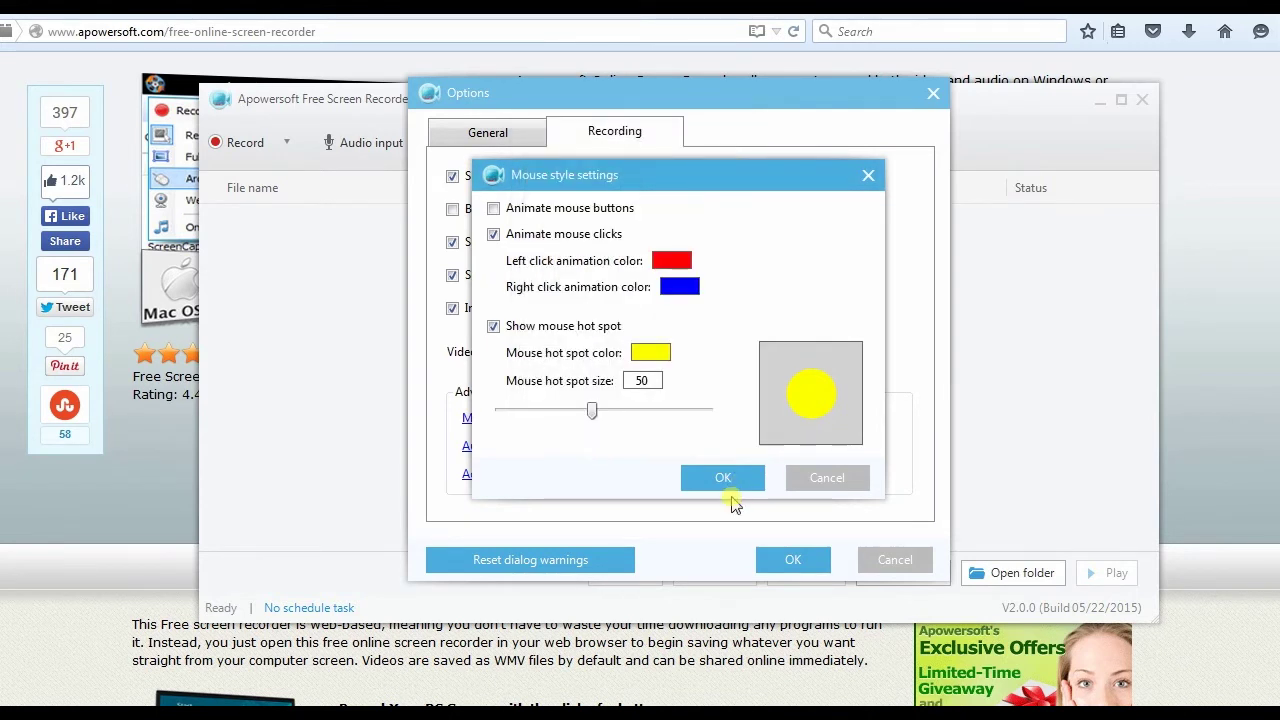
click(724, 477)
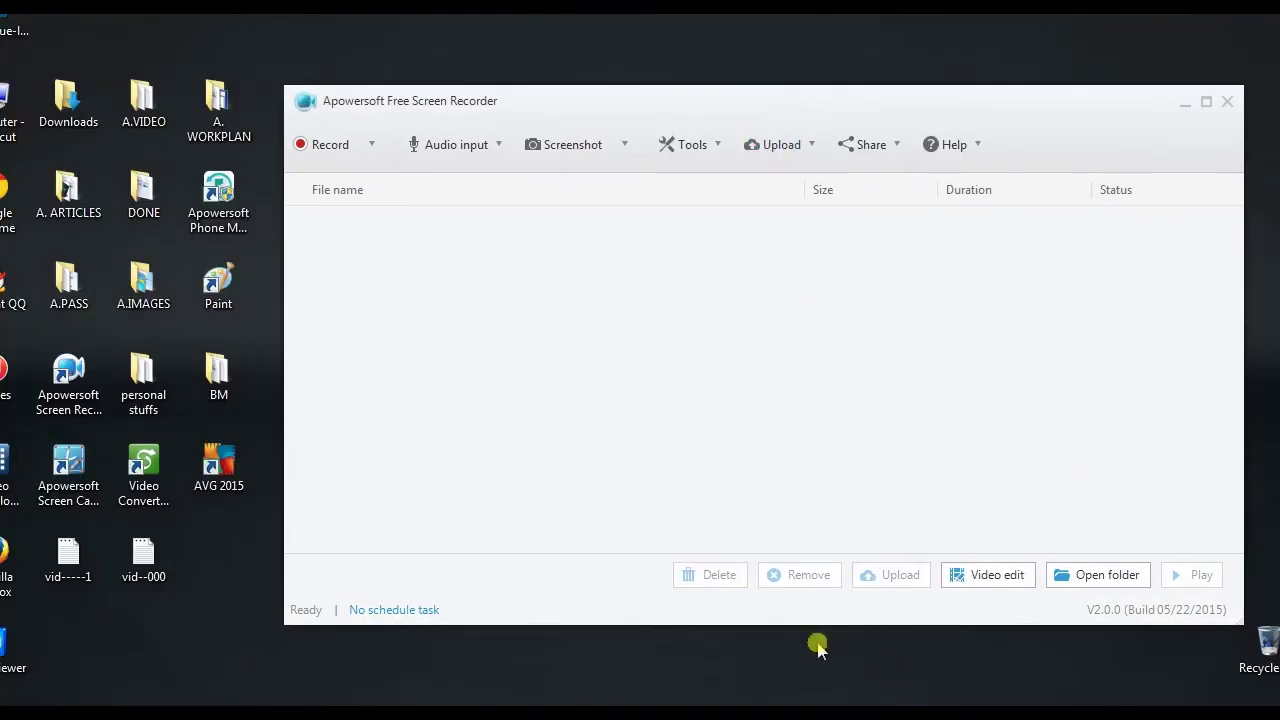
- Bring up the TeamViewer remote session on the desktop and return to the Apowersoft recorder window
mouse_move(423, 663)
click(557, 629)
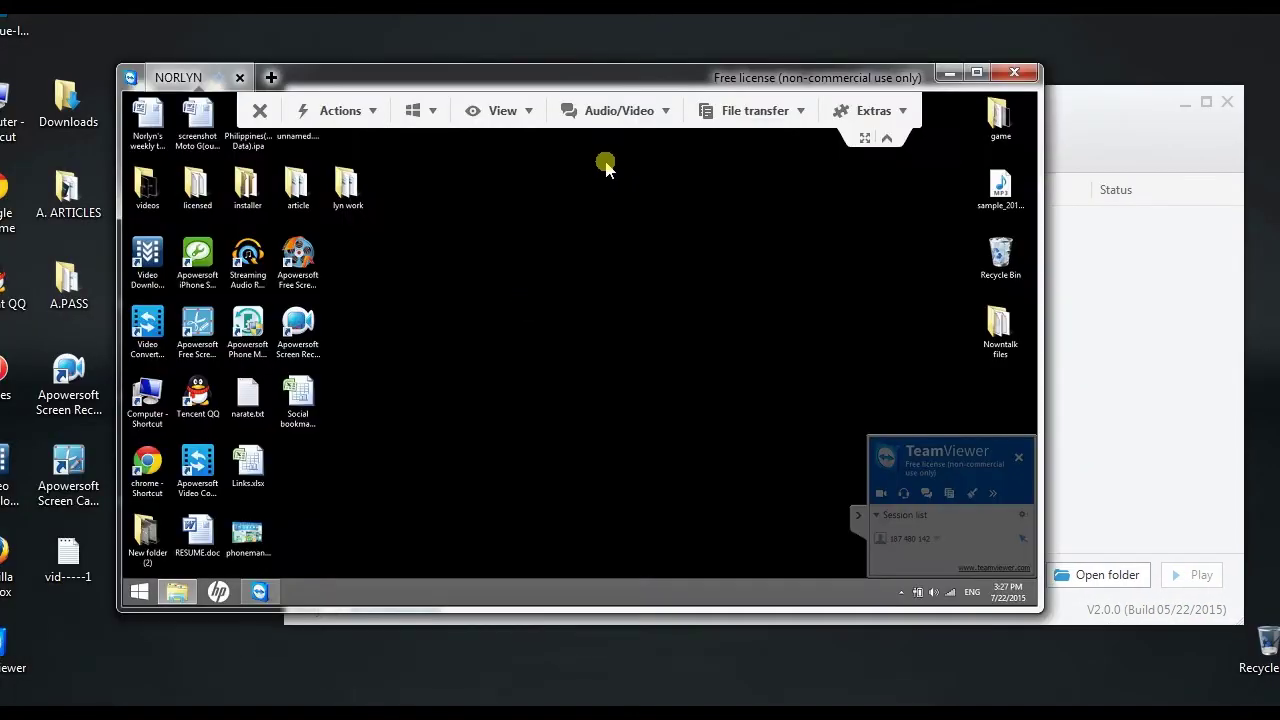
click(1128, 110)
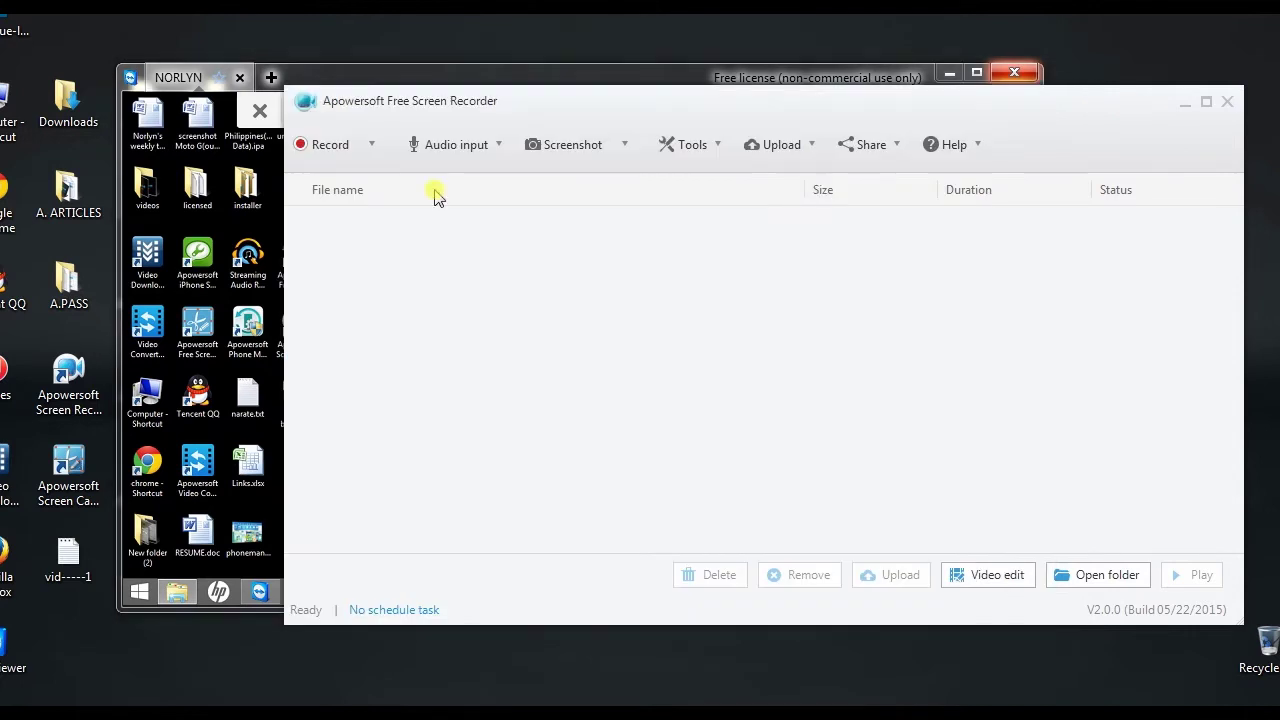
- Start recording a custom region framed around the TeamViewer session window and minimize the recorder
click(372, 148)
click(355, 190)
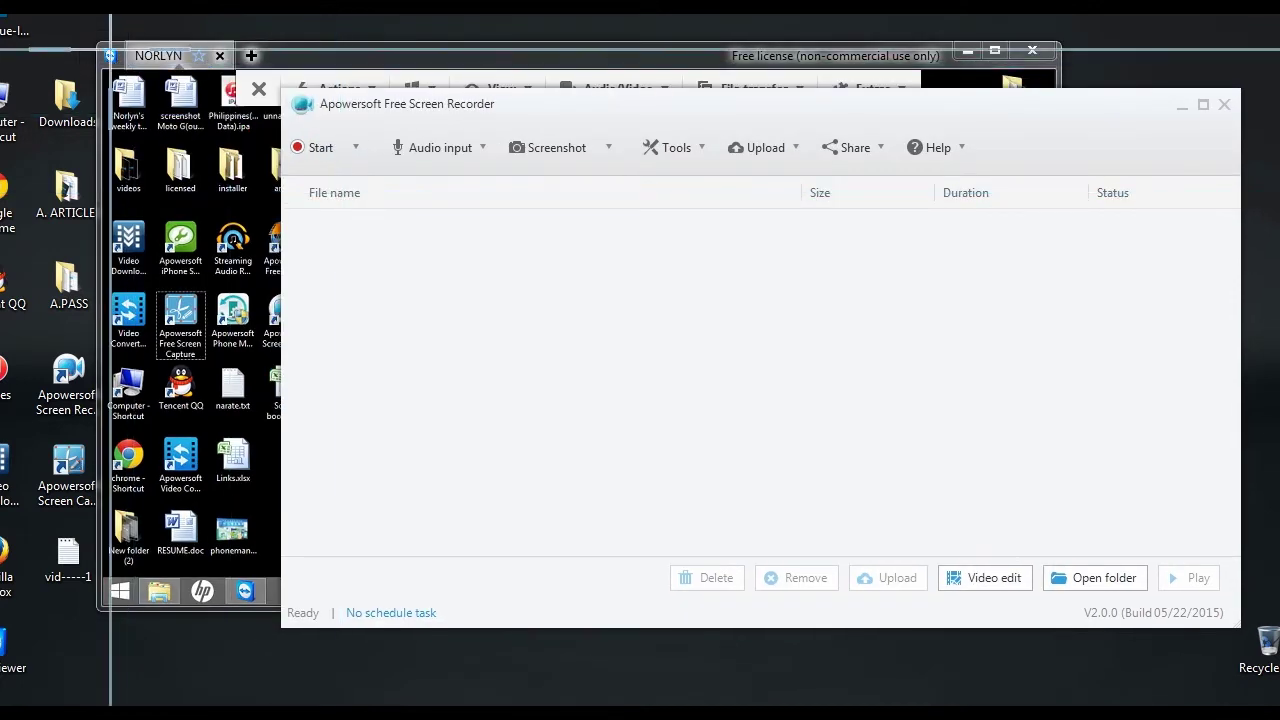
drag(96, 42, 1063, 574)
click(818, 640)
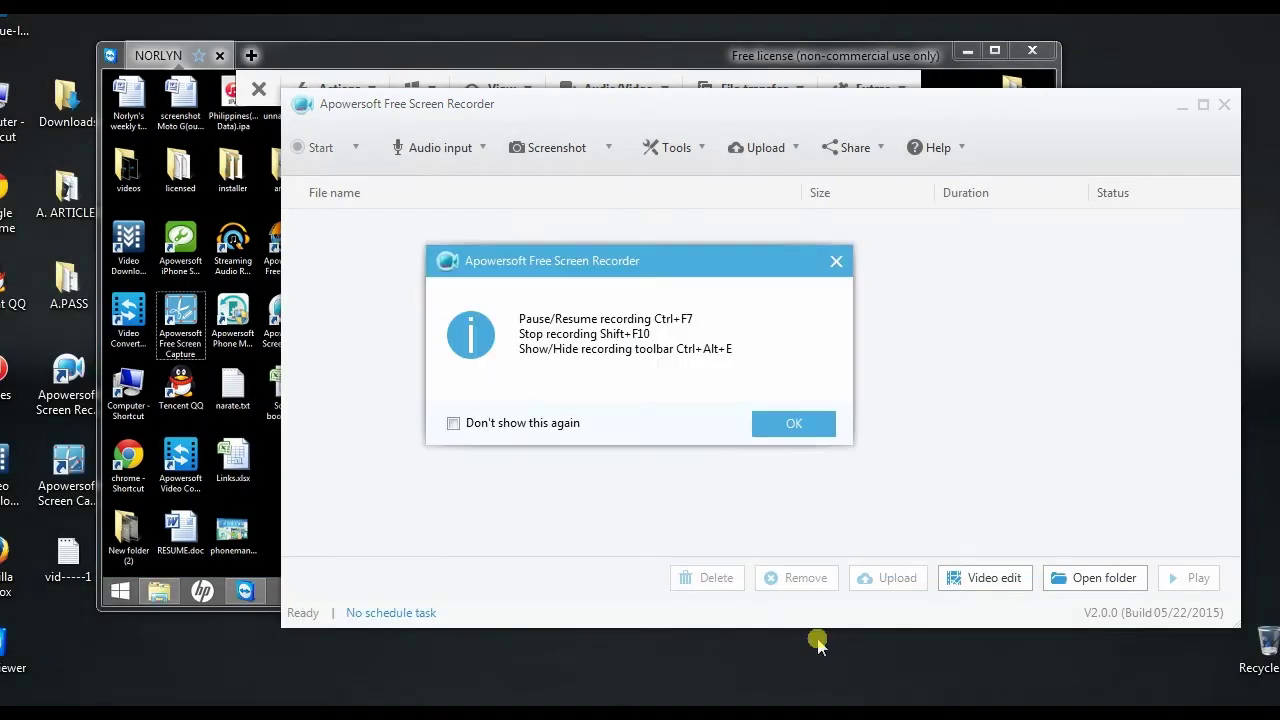
click(796, 423)
click(1183, 110)
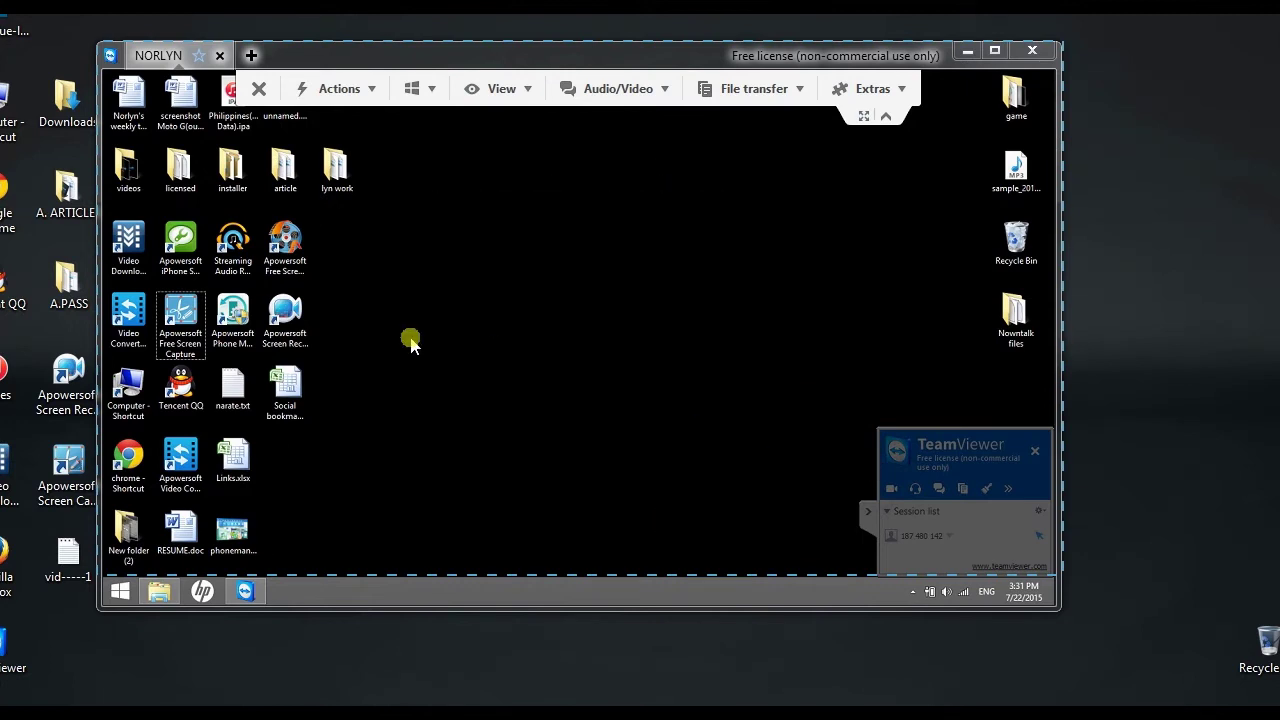
- Launch Apowersoft Phone Manager on the remote desktop, allow it to run, and close it after viewing
double_click(232, 312)
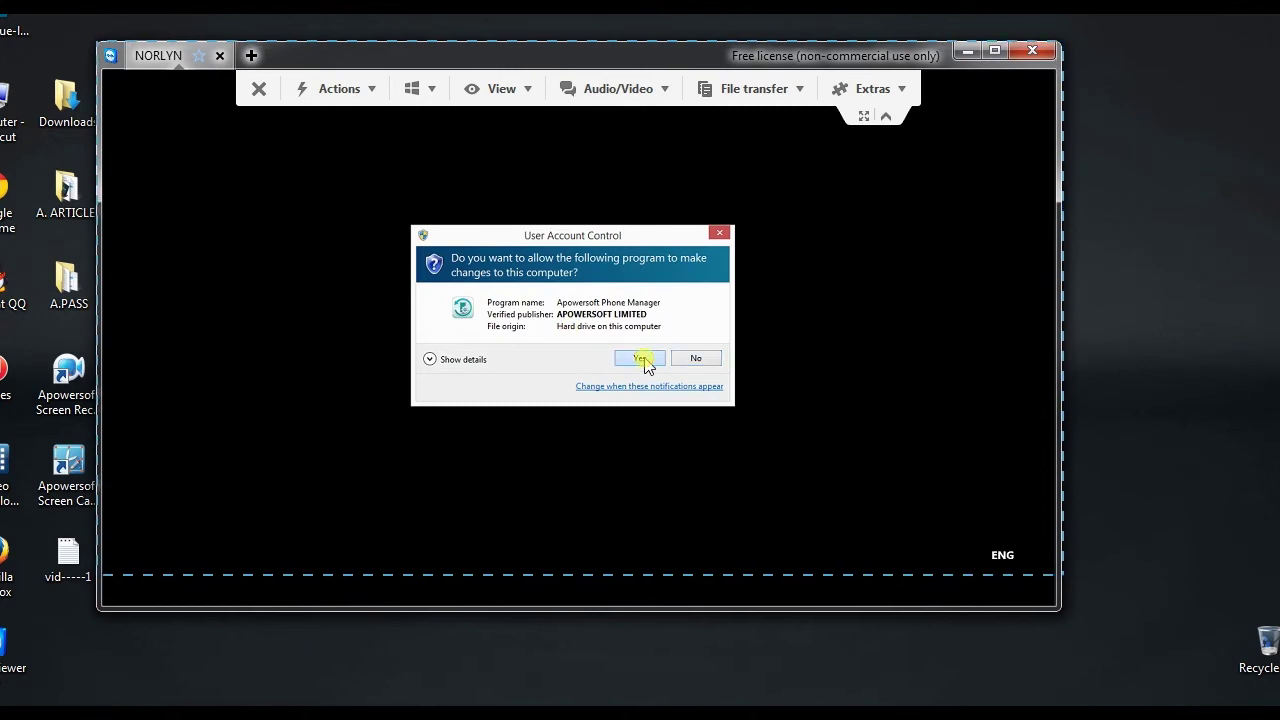
click(641, 359)
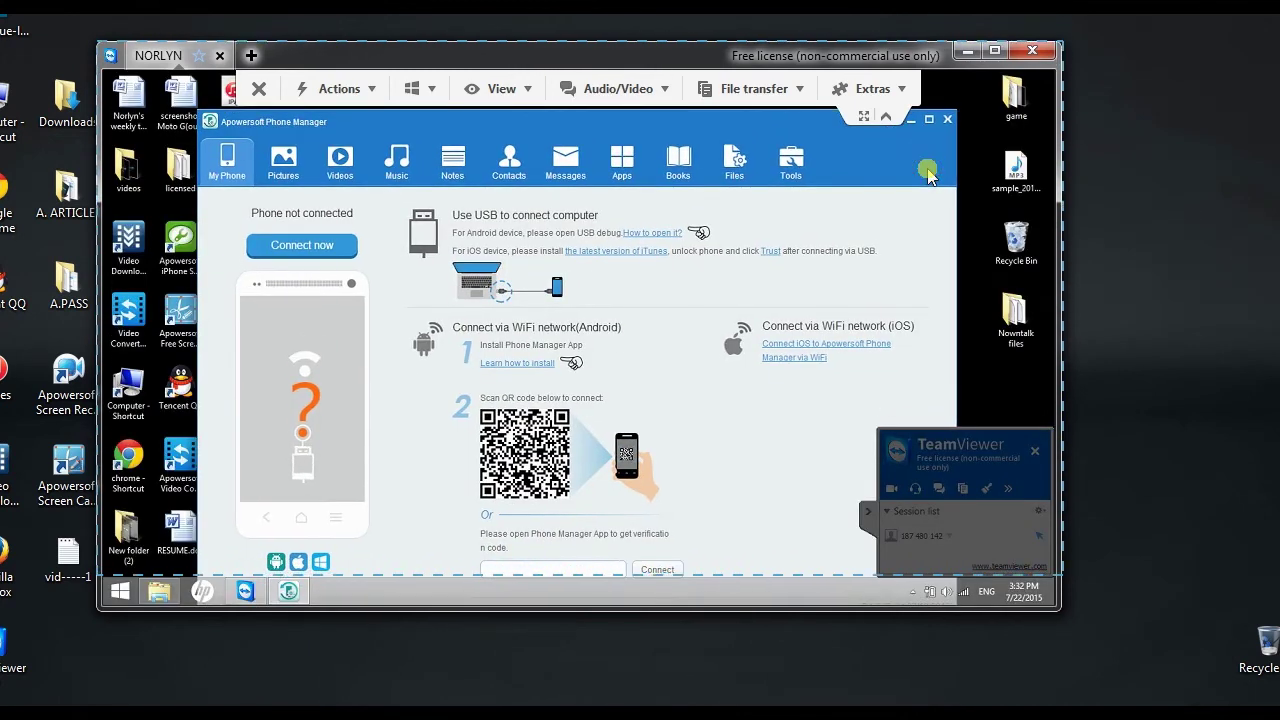
click(947, 119)
- Launch Apowersoft Free Screen Capture on the remote desktop and select a screenshot area of about 225 x 311 around the program icons
double_click(183, 320)
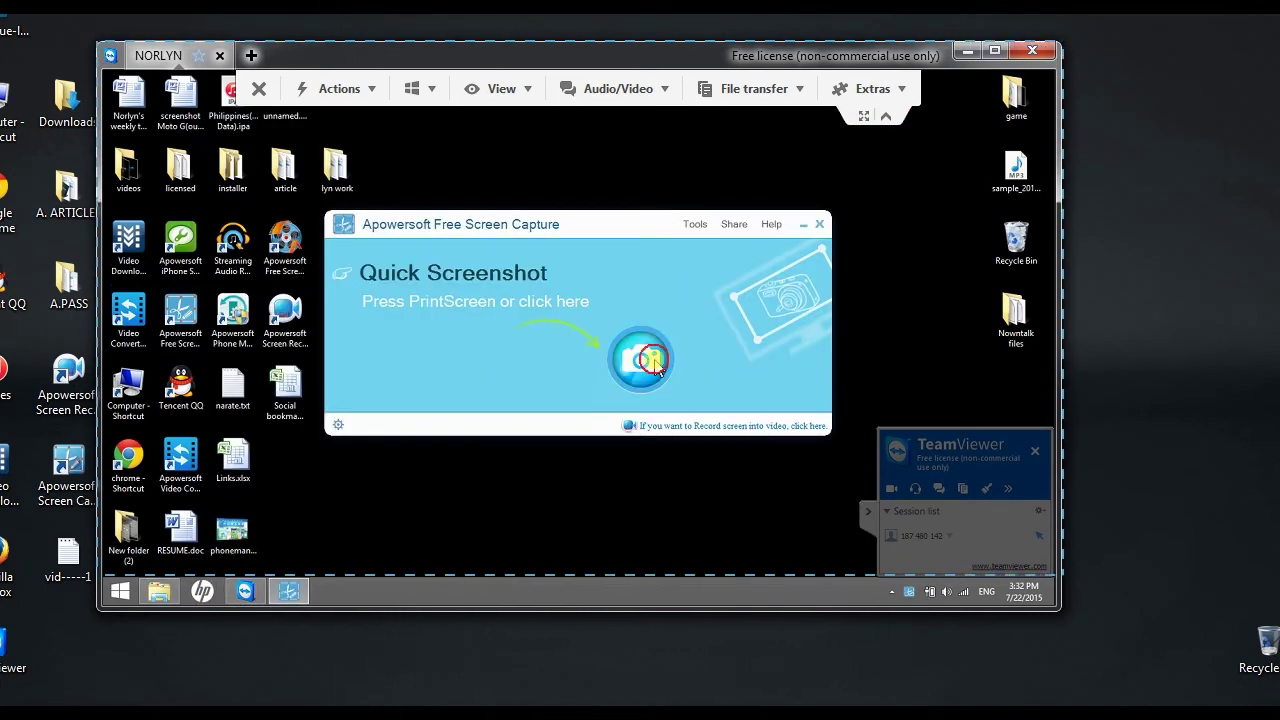
click(651, 362)
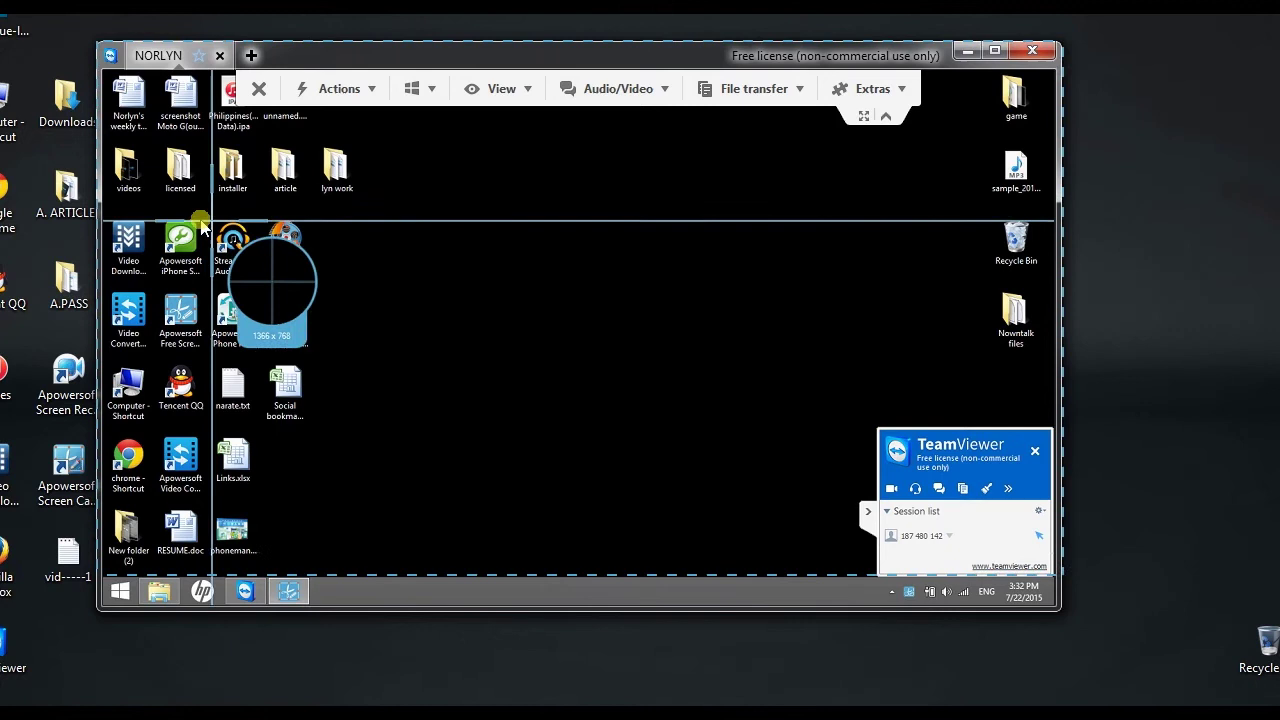
drag(192, 214, 351, 432)
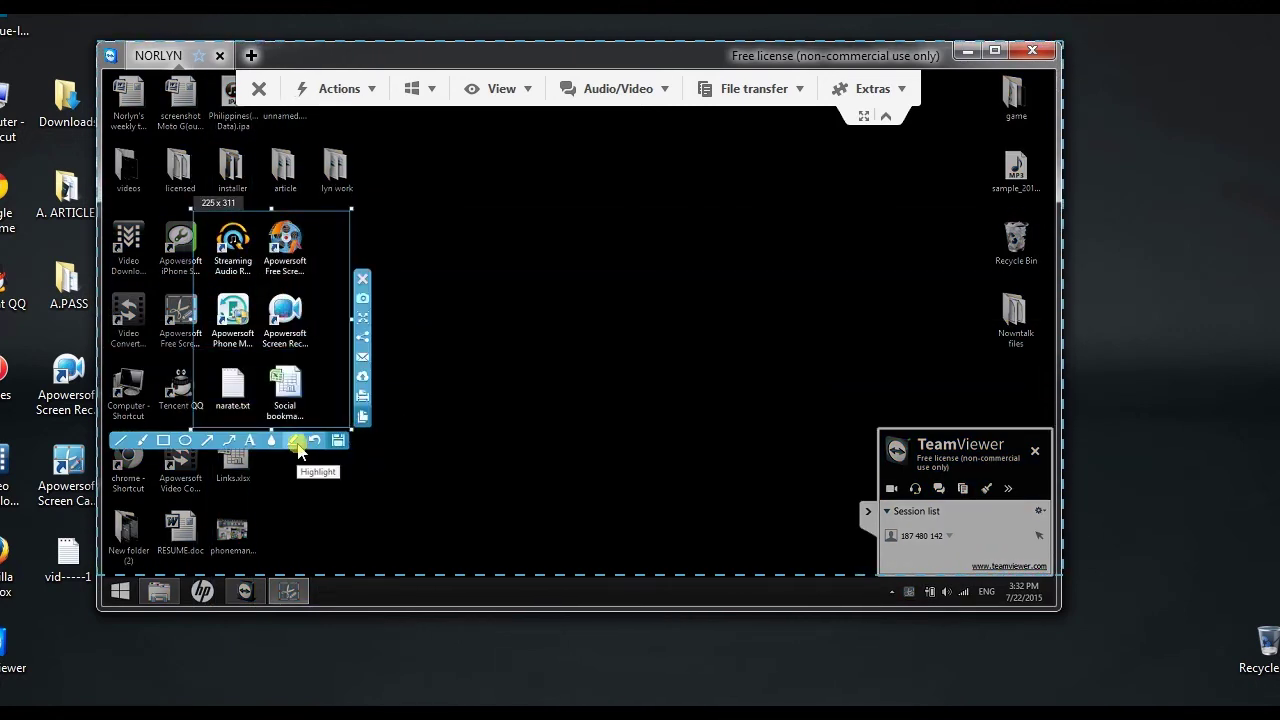
- Draw red arrows across the icons in the captured area and discard the screenshot
click(210, 442)
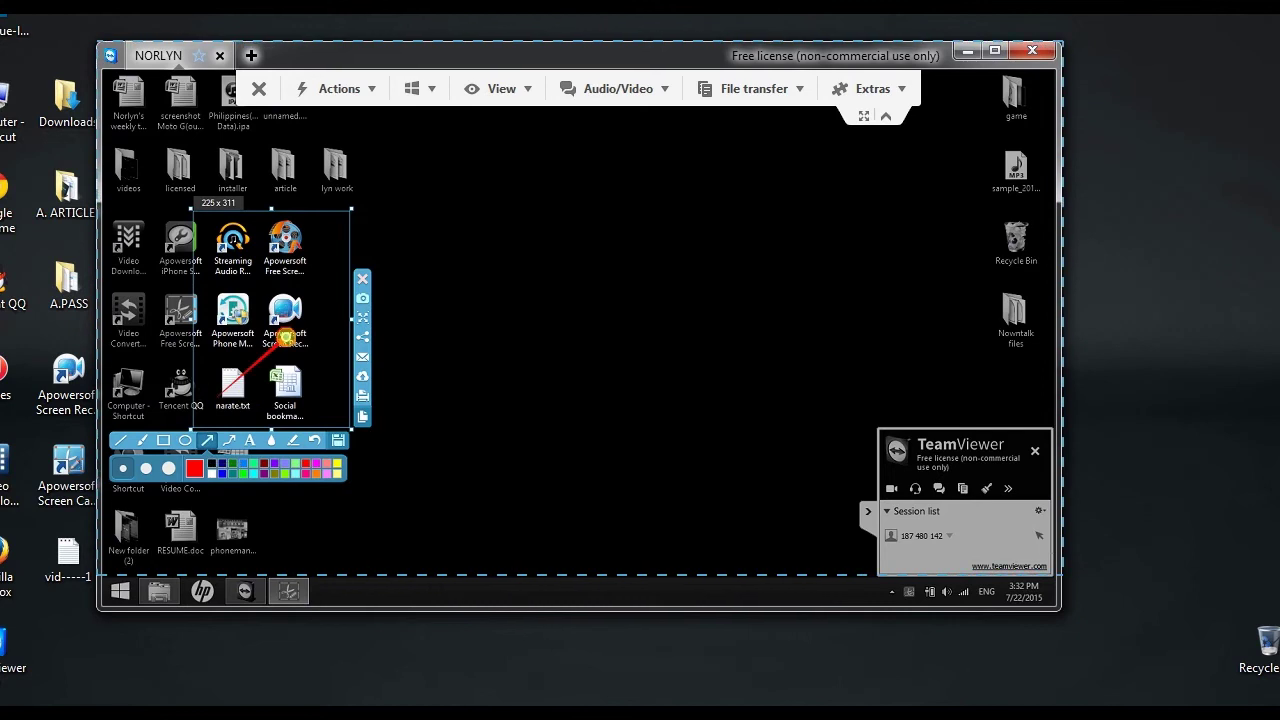
drag(312, 381, 238, 266)
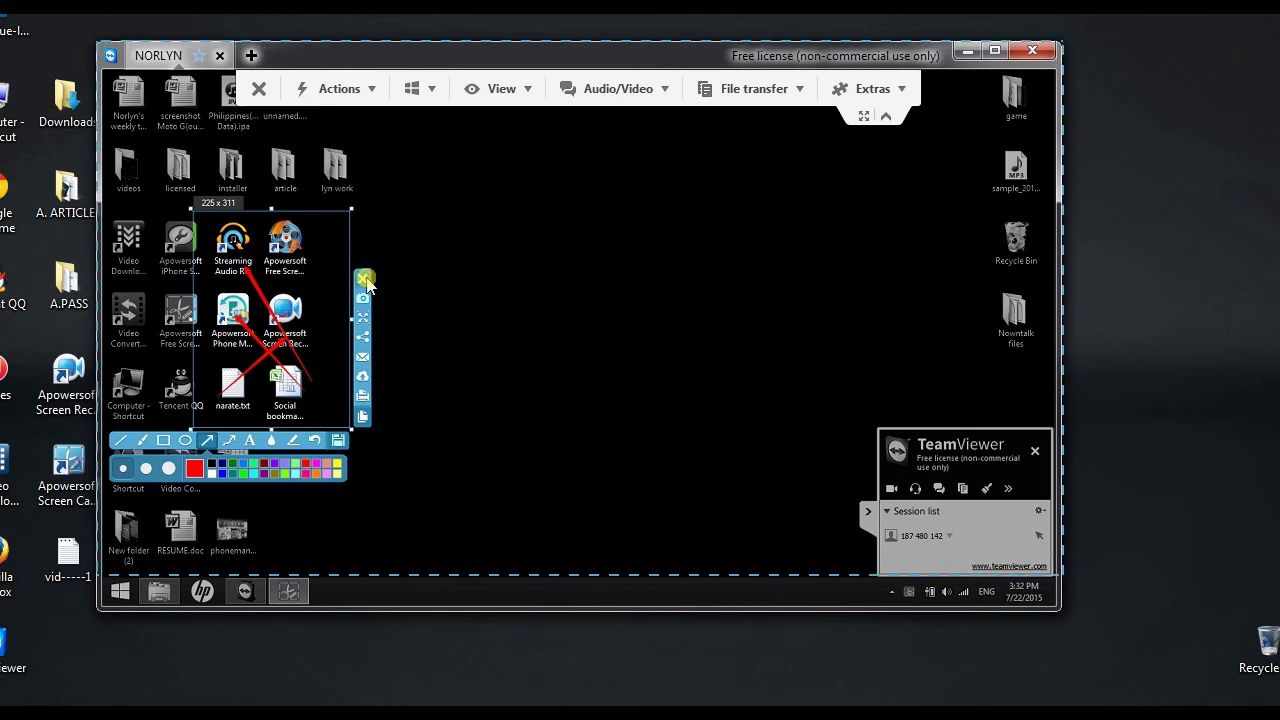
click(364, 280)
- Return to the recorder and play the recorded file 20150722_153149.wmv
click(450, 712)
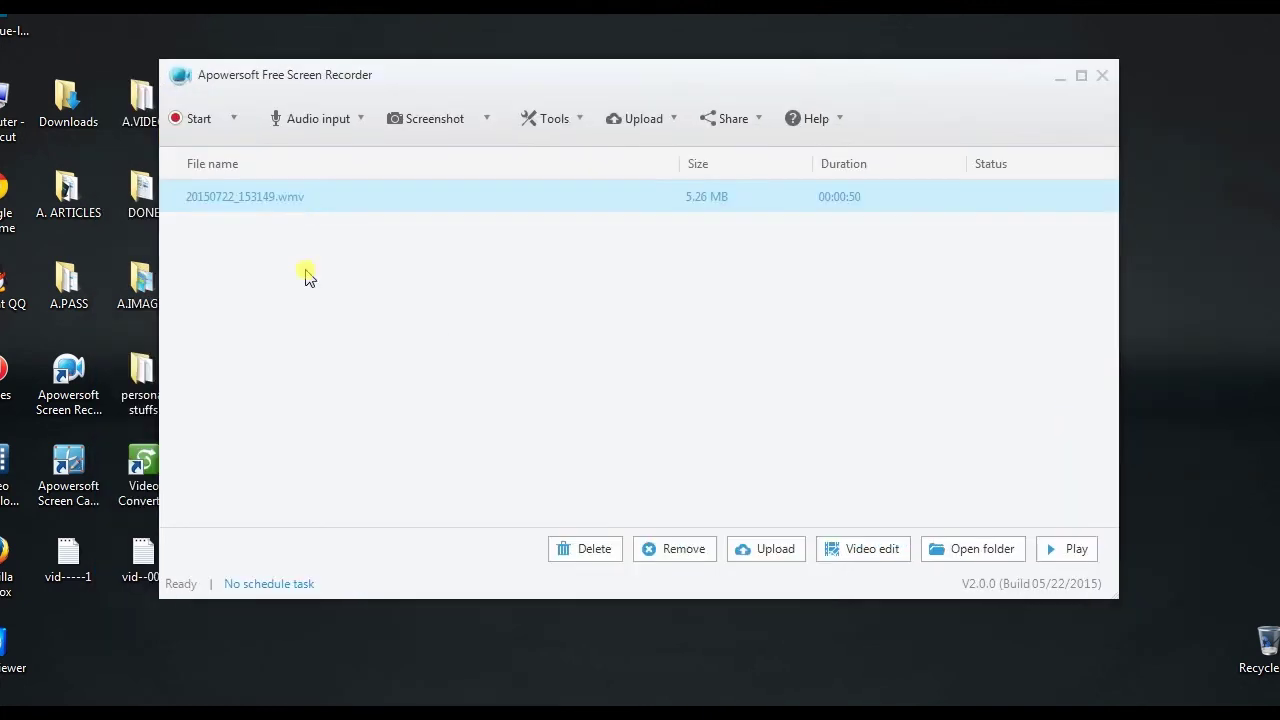
right_click(476, 196)
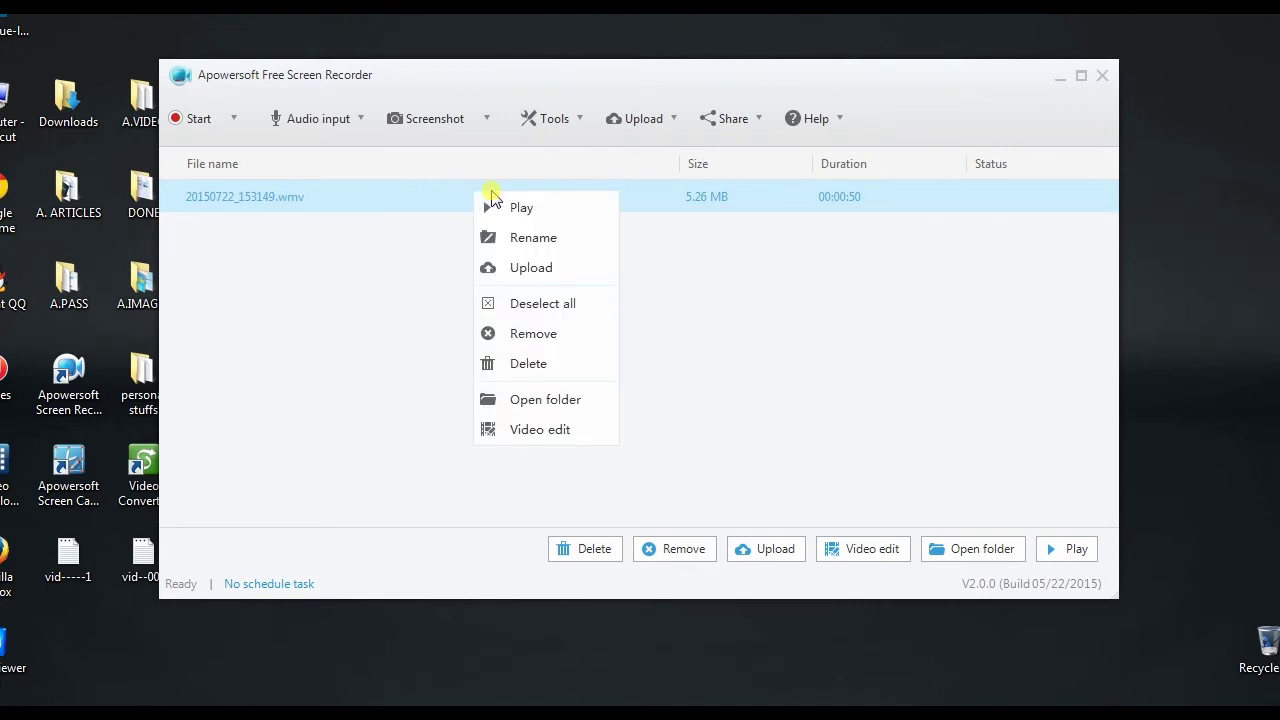
click(510, 206)
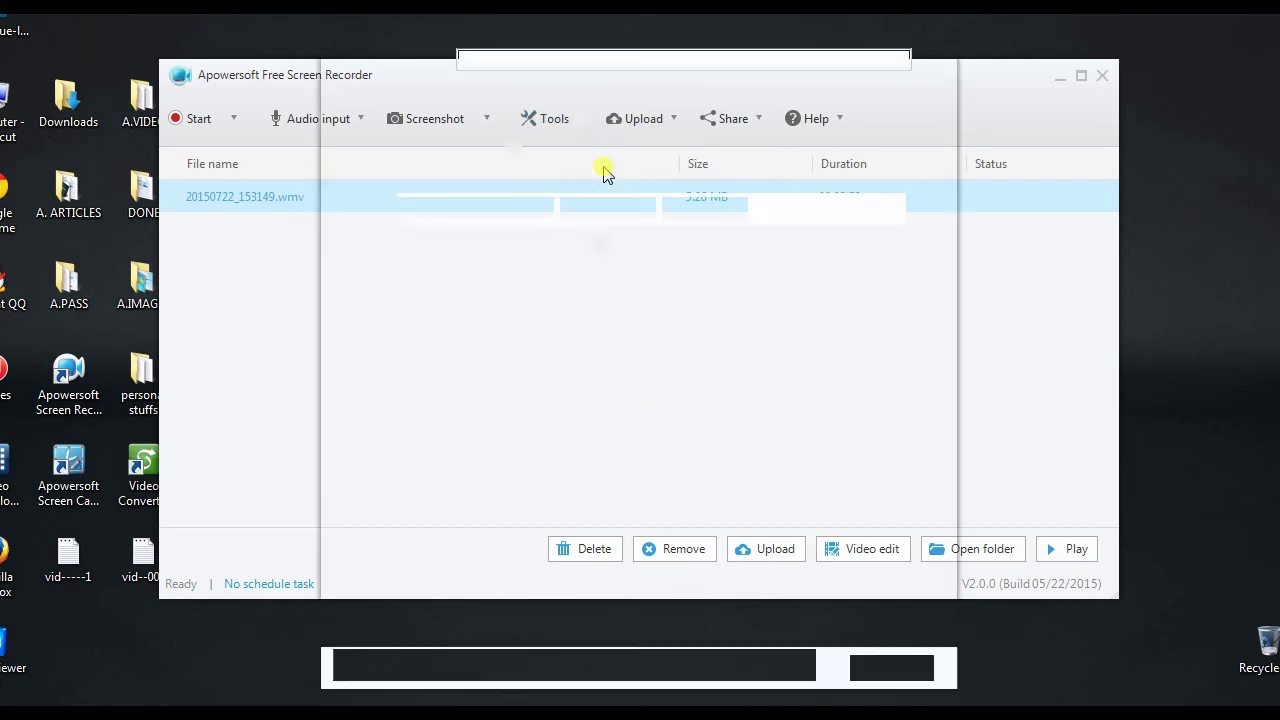
- Create a scheduled recording task named task-01 in the Task Scheduler and close the scheduler
drag(662, 1, 668, 62)
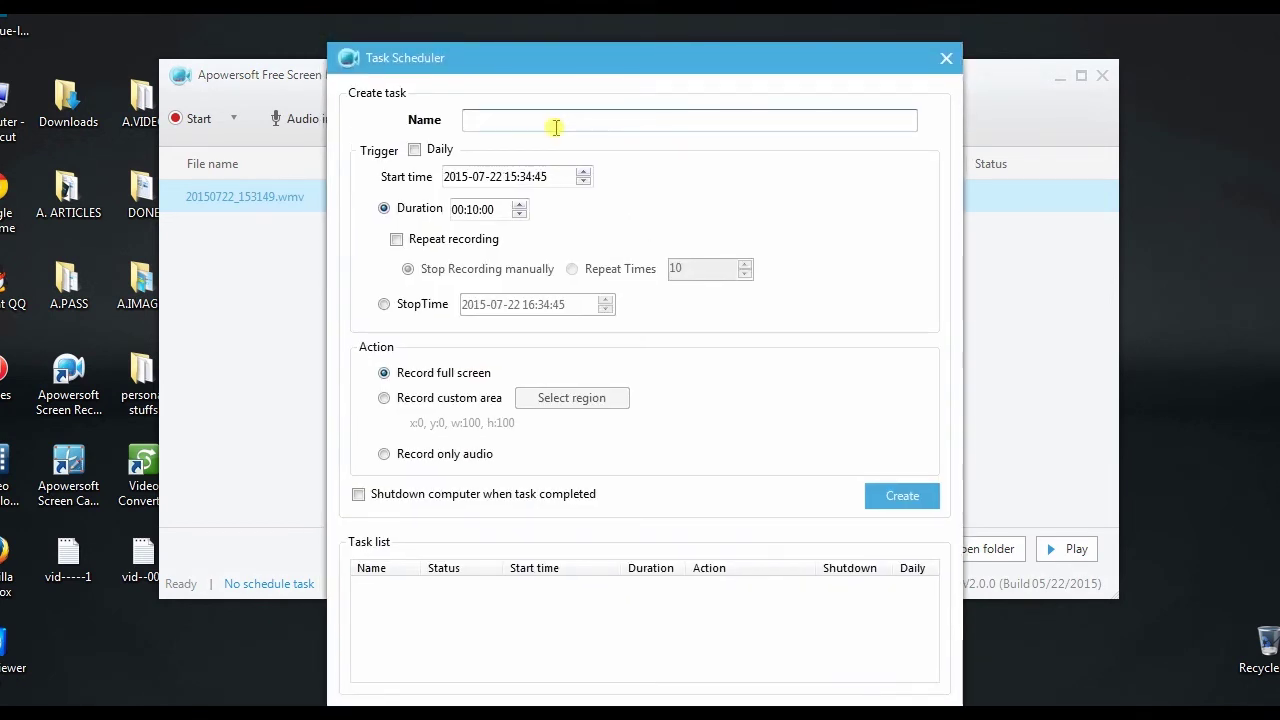
text(task)
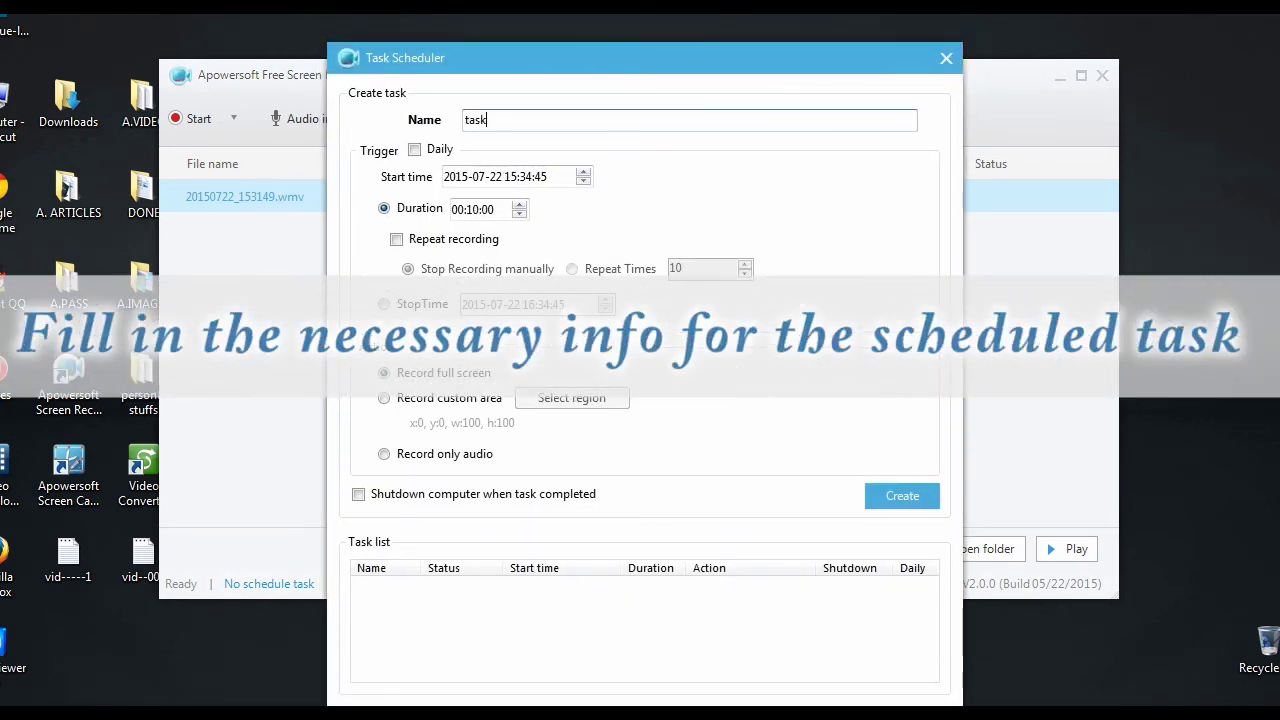
text(-01)
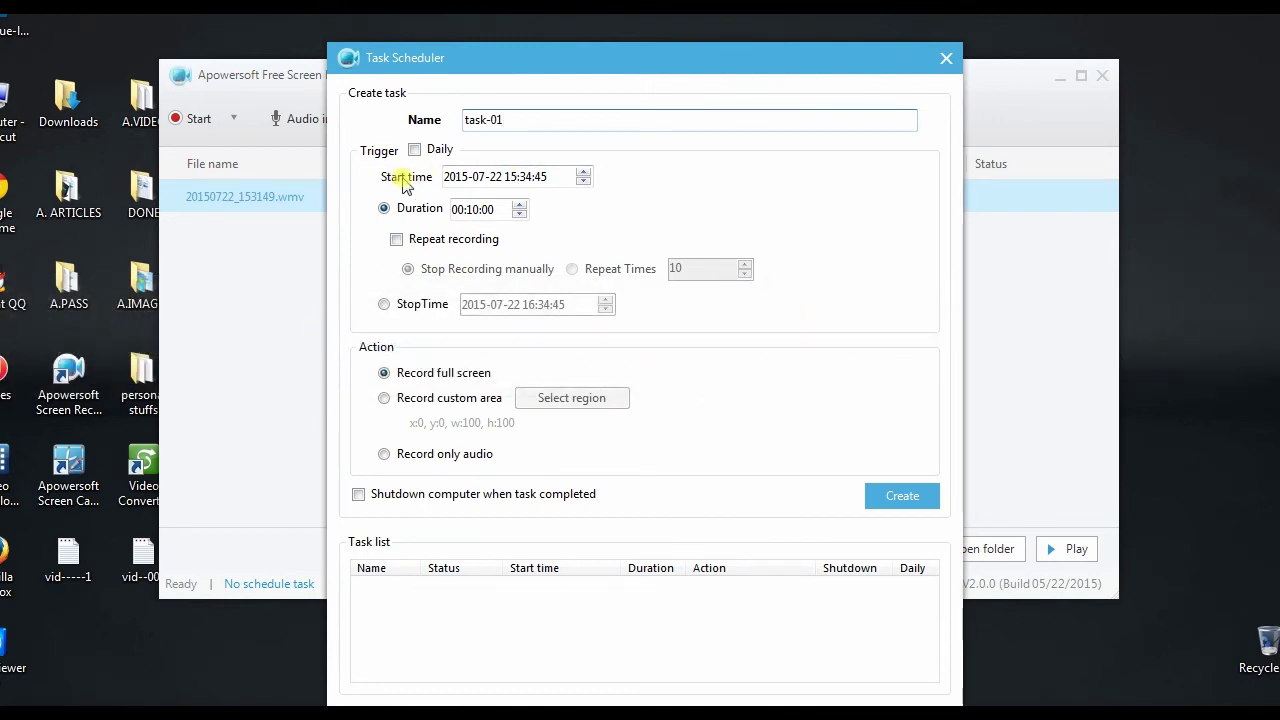
click(902, 496)
click(905, 672)
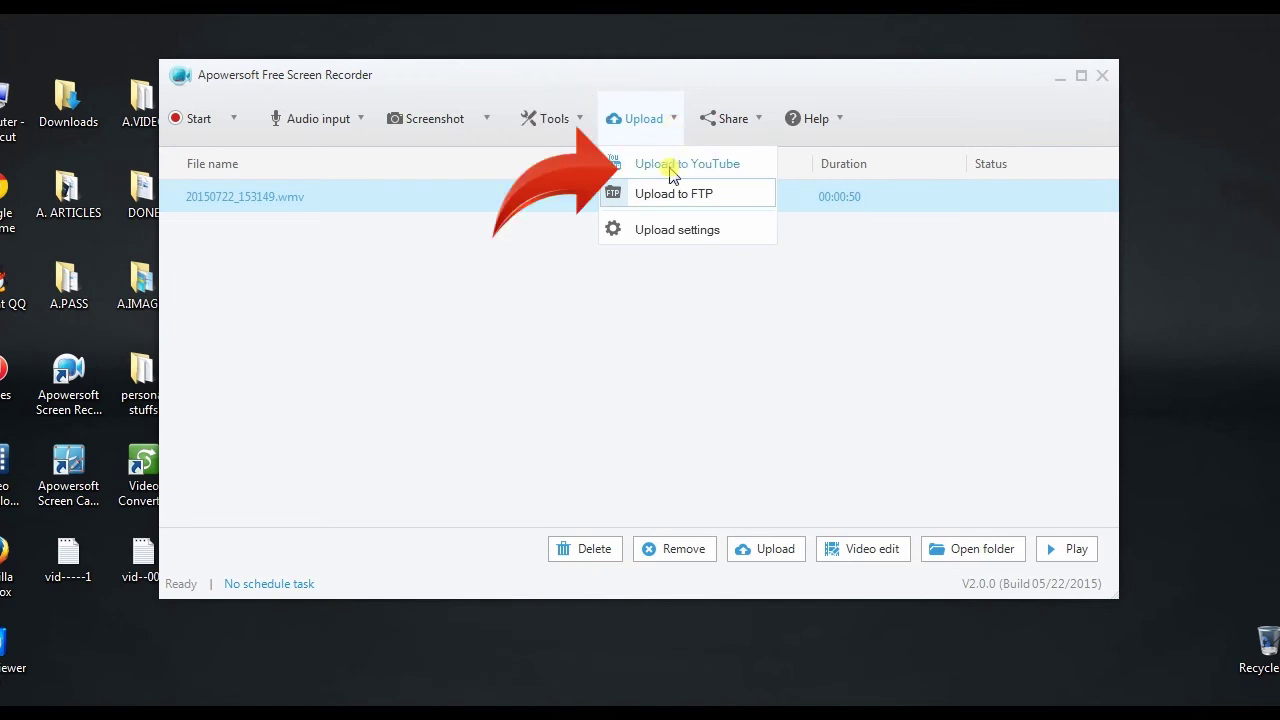
- View the YouTube upload form for the recorded file and the FTP upload settings, closing each without uploading
click(671, 164)
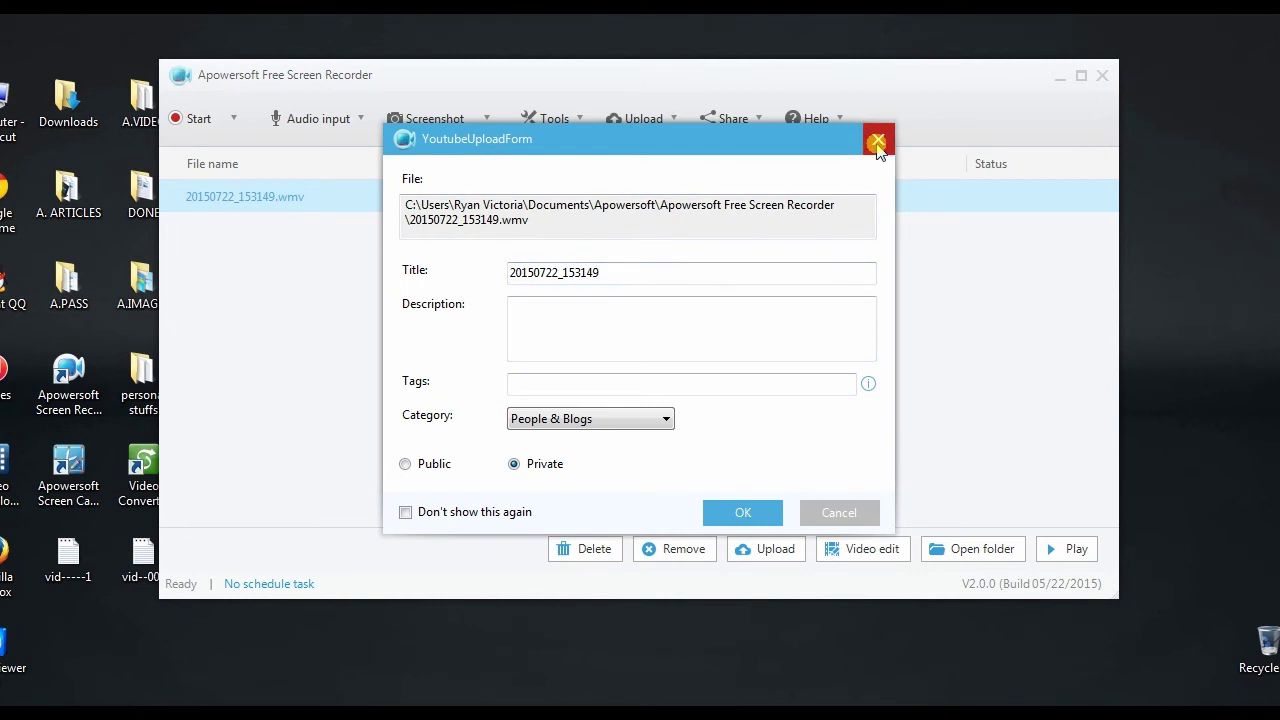
click(877, 144)
click(673, 120)
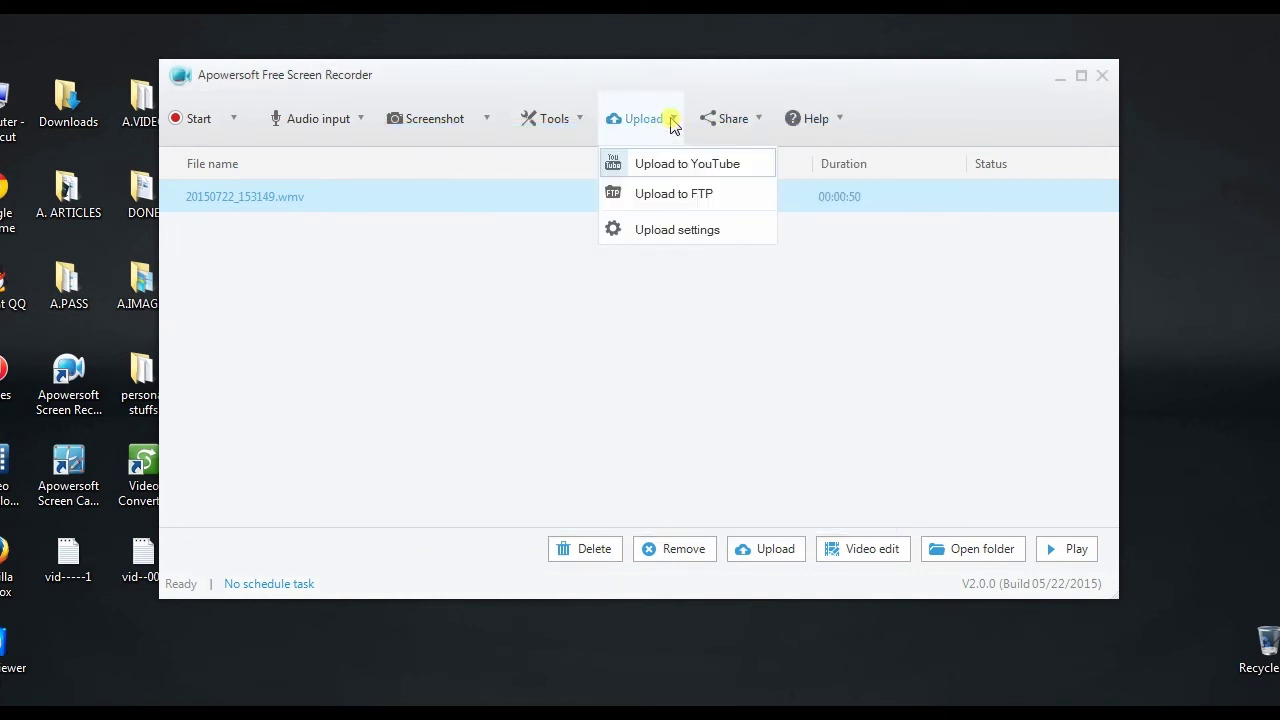
click(667, 196)
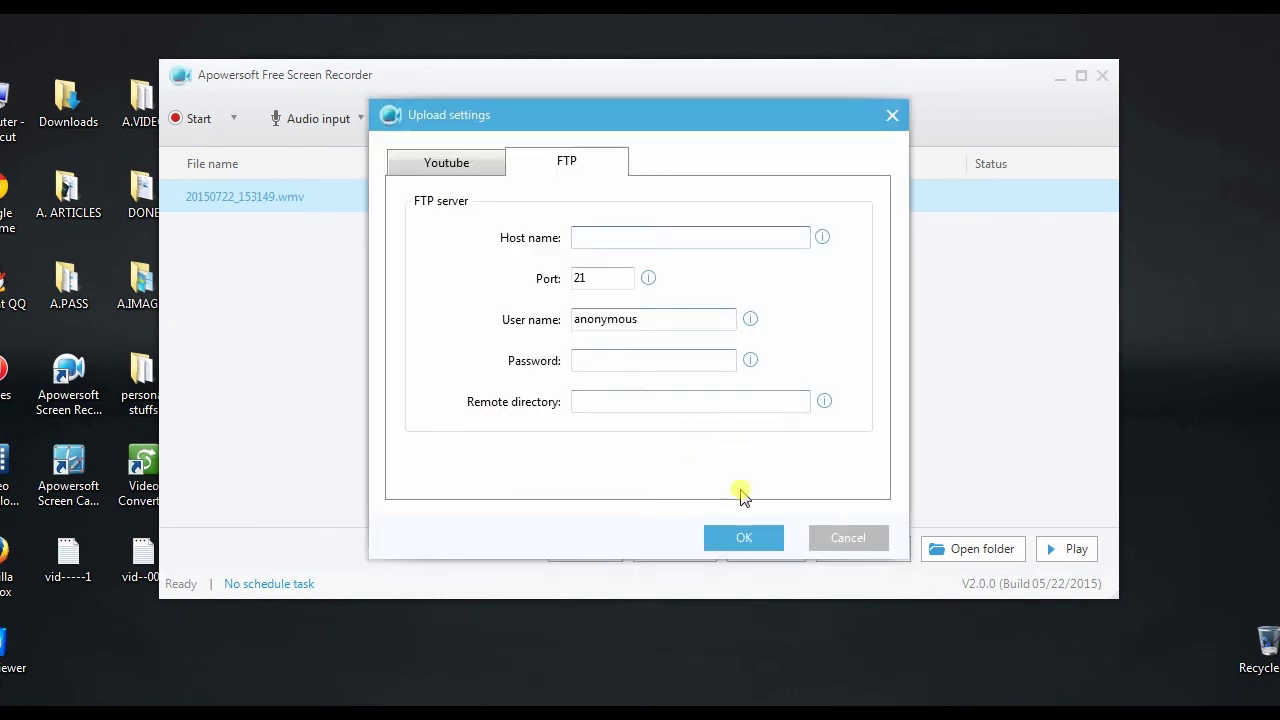
click(892, 115)
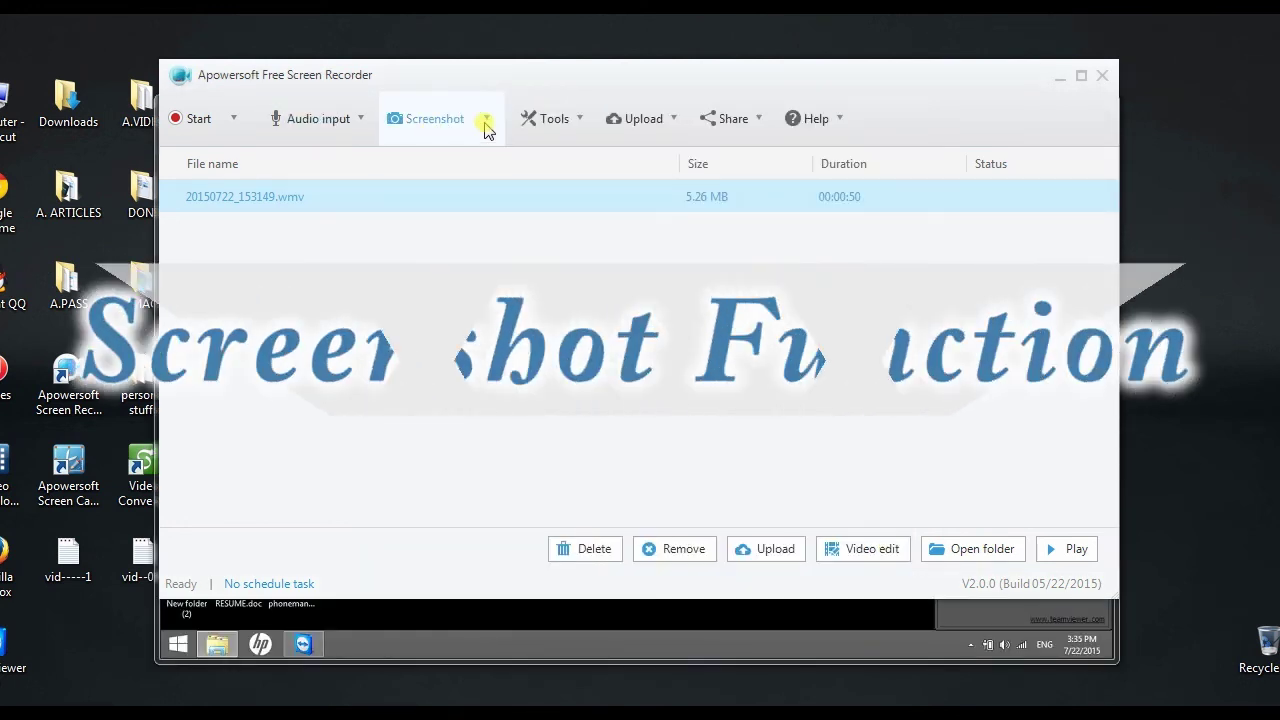
- Start a screenshot and select an area of about 946 x 507 covering the remote desktop in the TeamViewer window
click(483, 124)
click(478, 171)
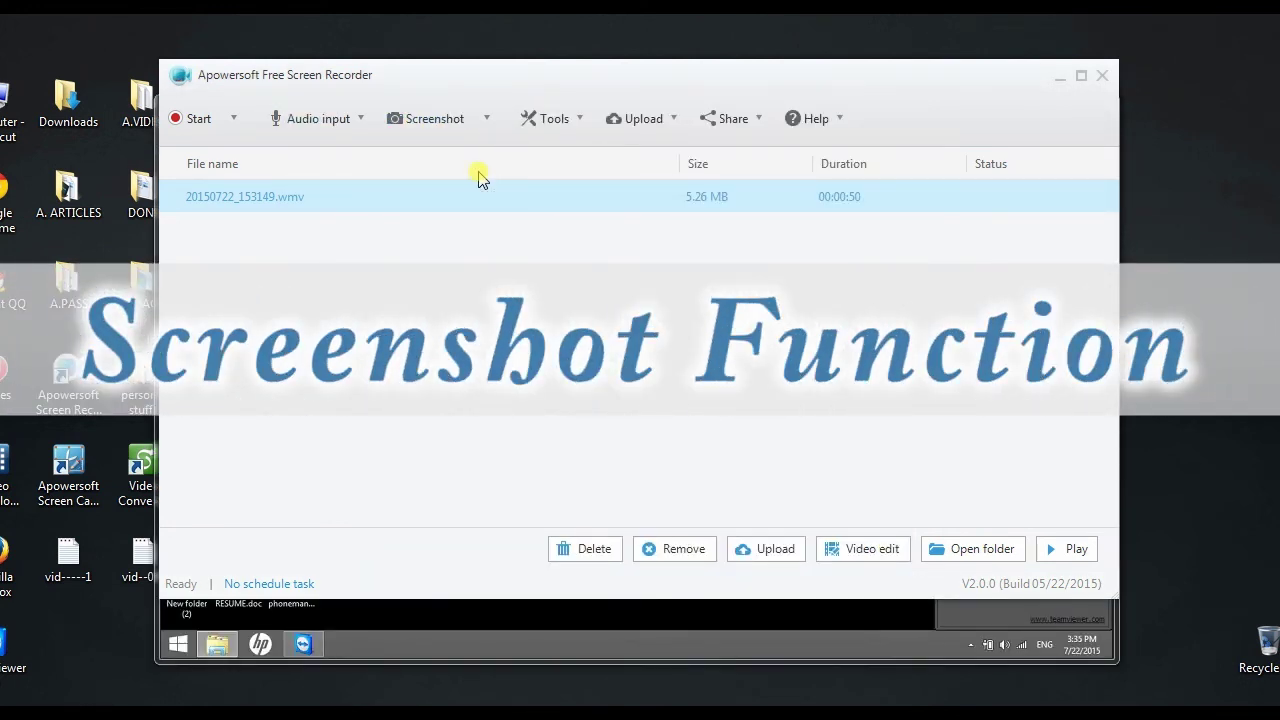
click(444, 120)
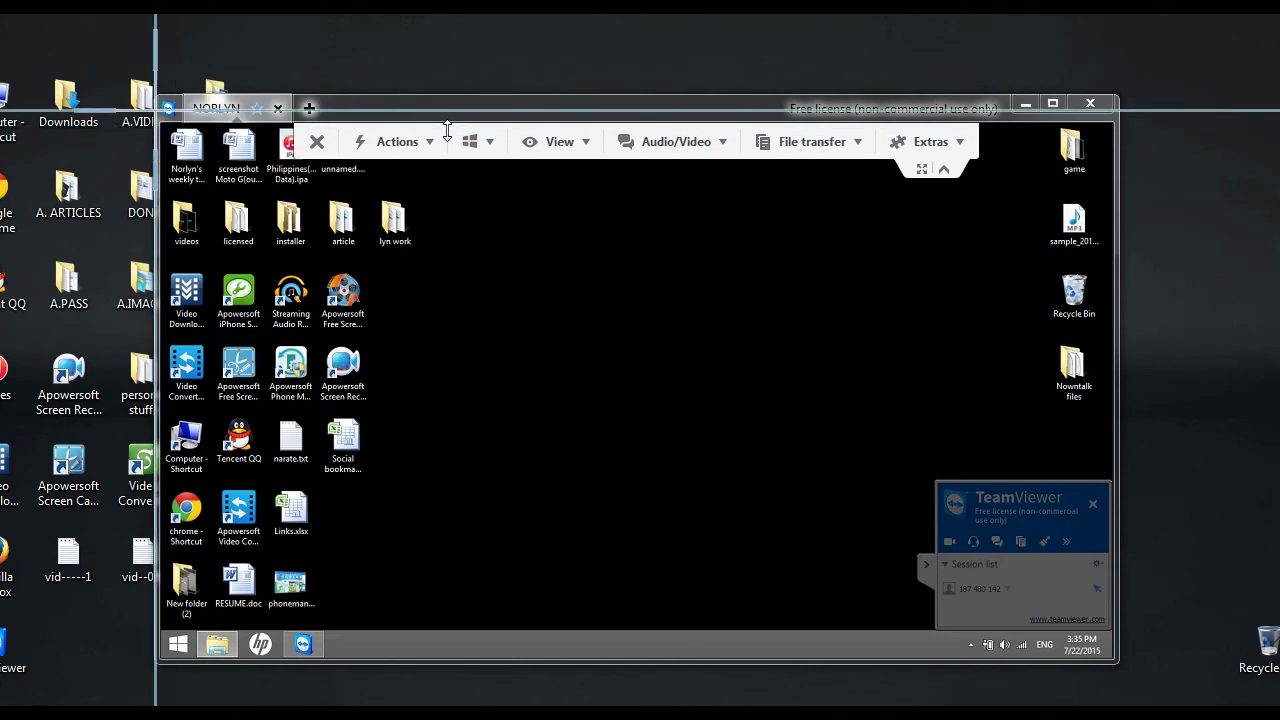
mouse_move(165, 123)
mouse_down()
mouse_move(1114, 552)
mouse_move(1093, 591)
mouse_move(1108, 630)
mouse_up()
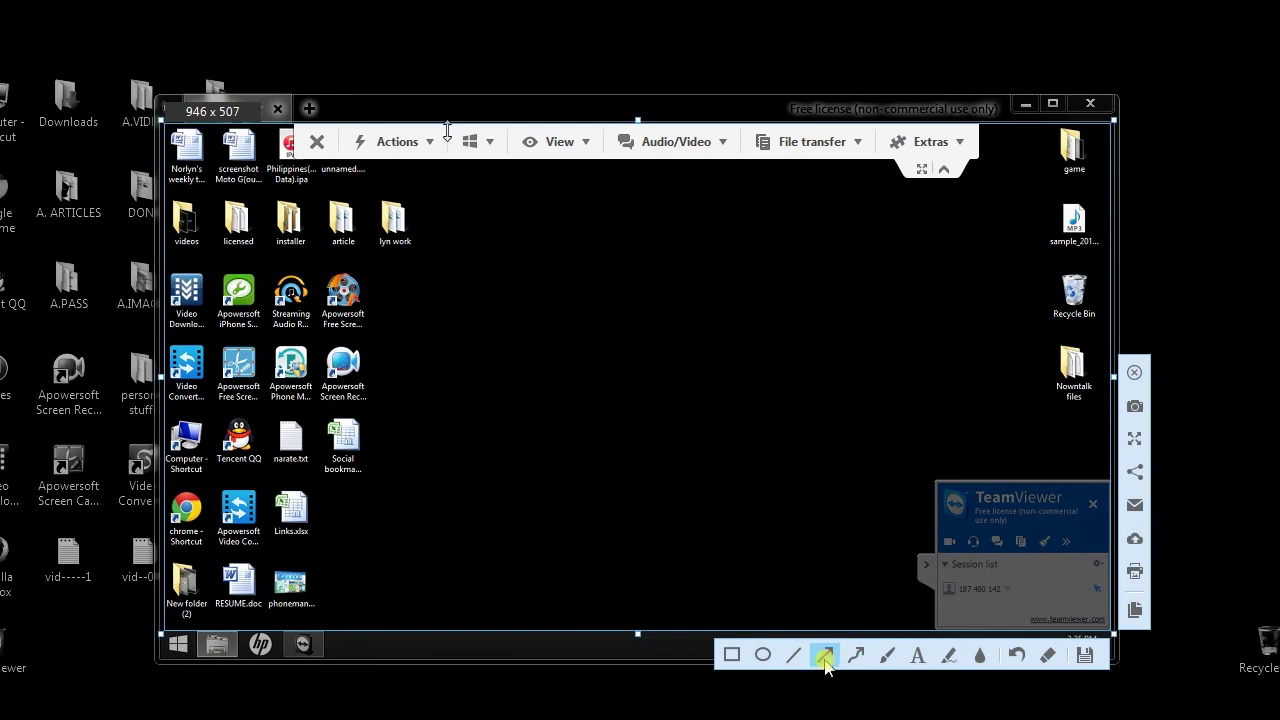
- Draw two red curved arrows across the middle of the captured area and add the red label "text" beside them
click(856, 656)
mouse_move(371, 528)
mouse_down()
mouse_move(617, 343)
mouse_move(713, 299)
mouse_up()
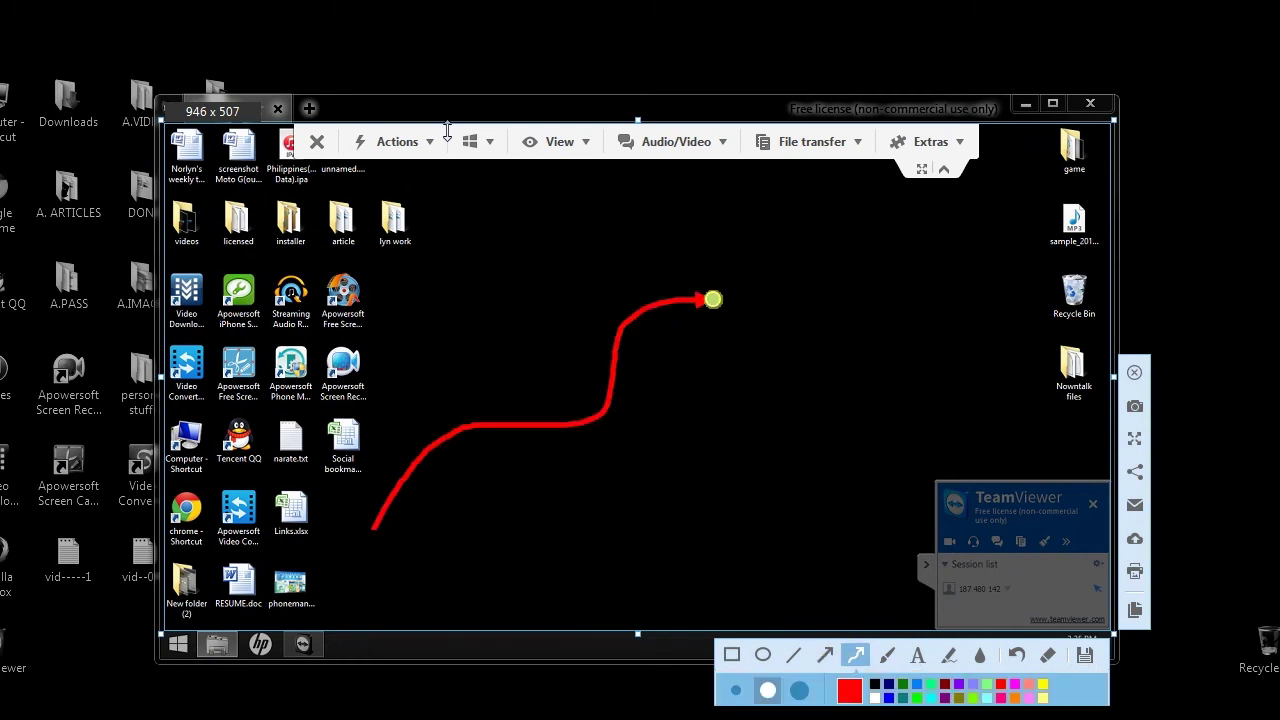
drag(757, 465, 735, 347)
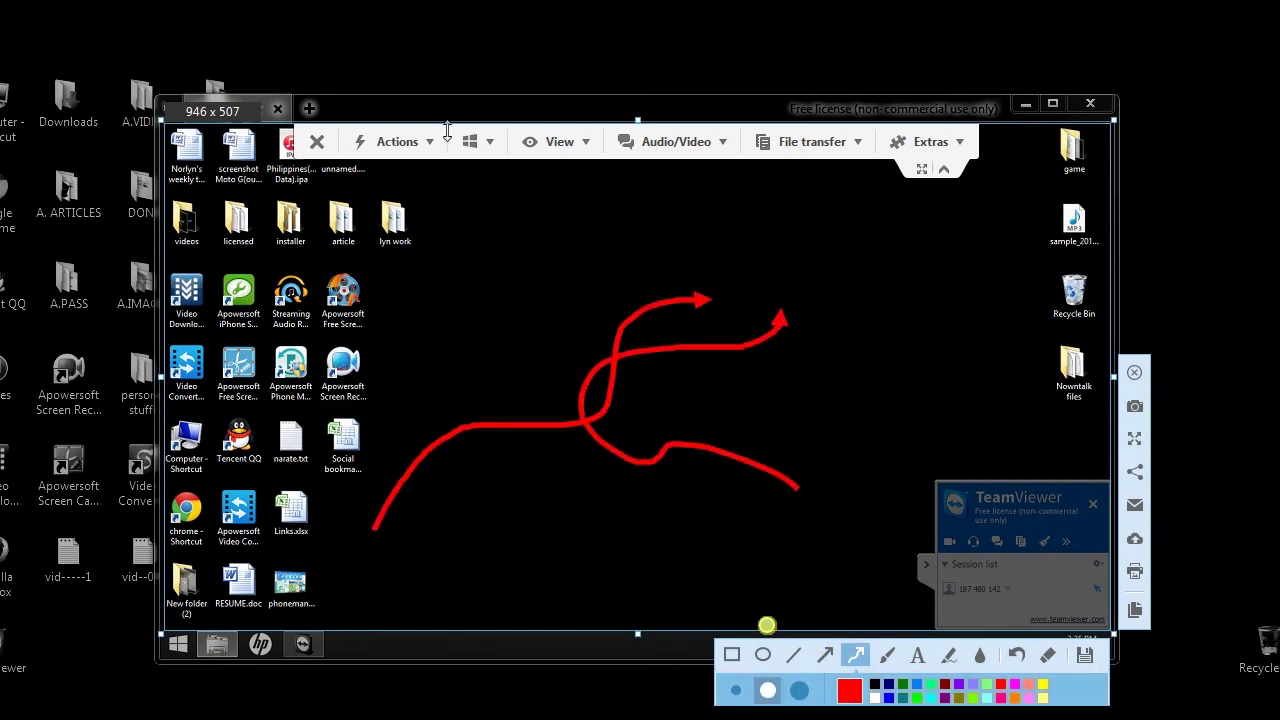
click(917, 656)
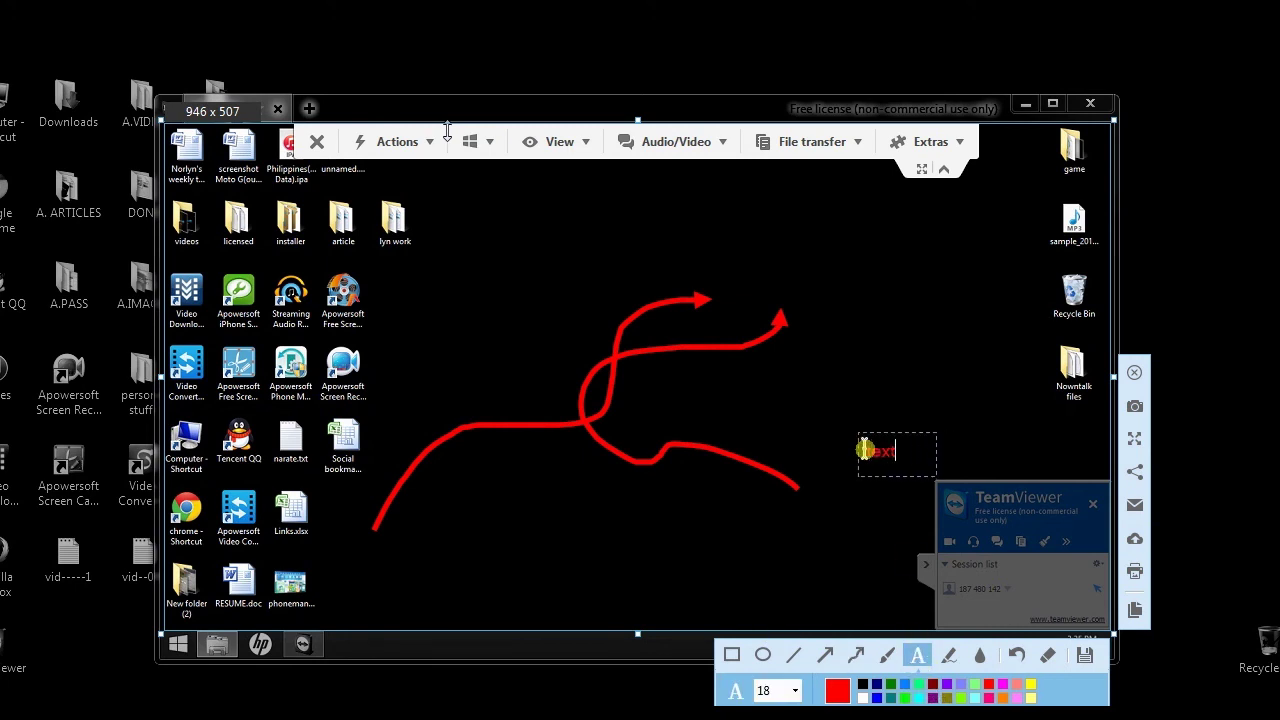
click(877, 305)
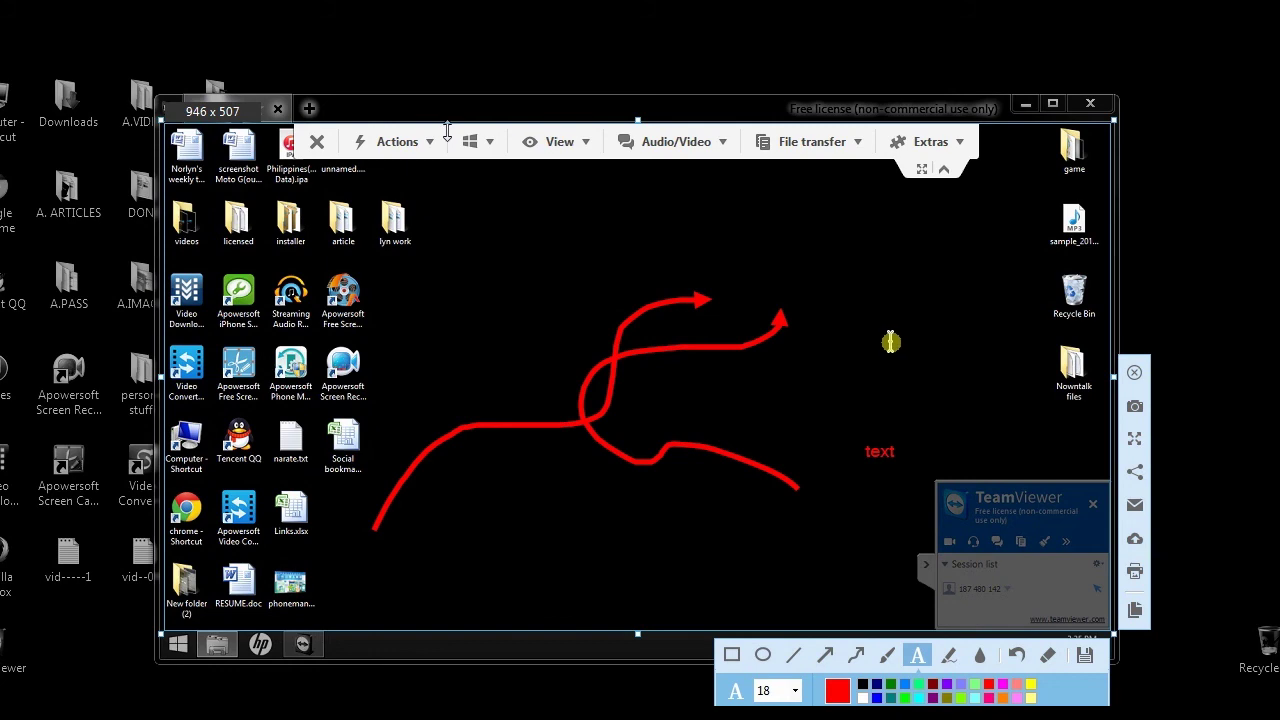
- Save the annotated screenshot to the Desktop as a PNG under its default name, then view the saved image and close it
click(1085, 655)
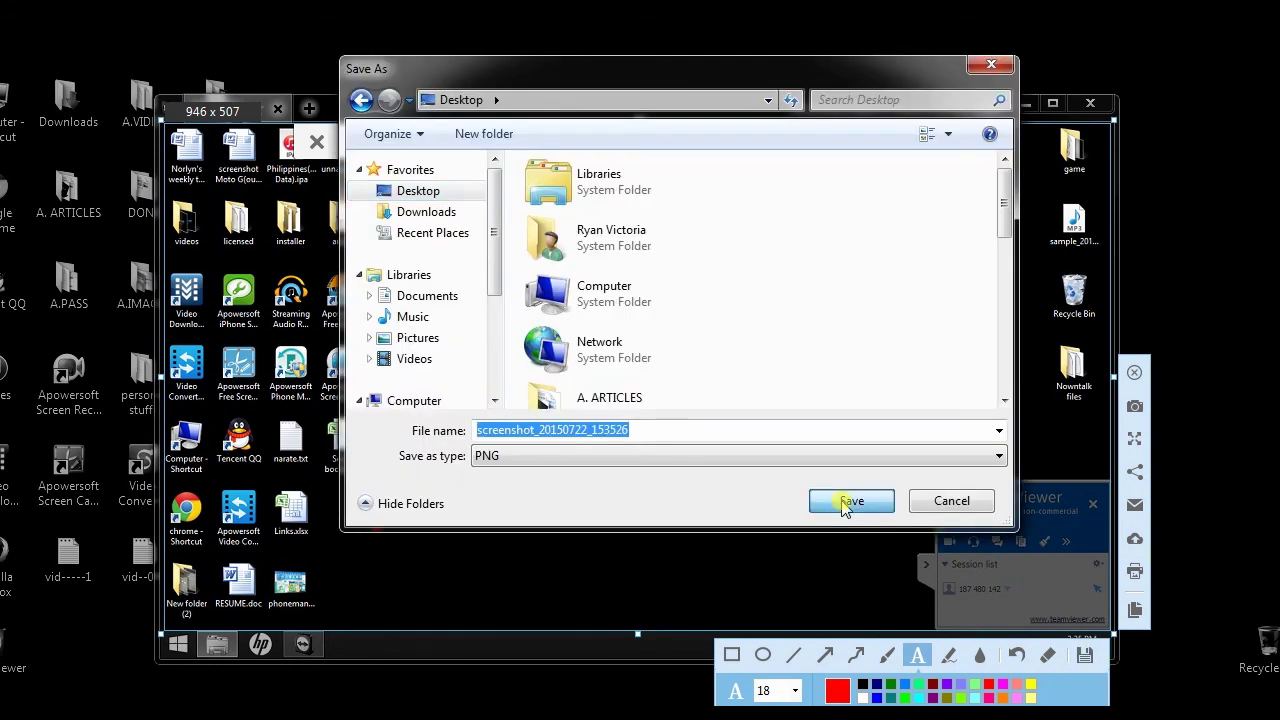
click(852, 500)
double_click(445, 137)
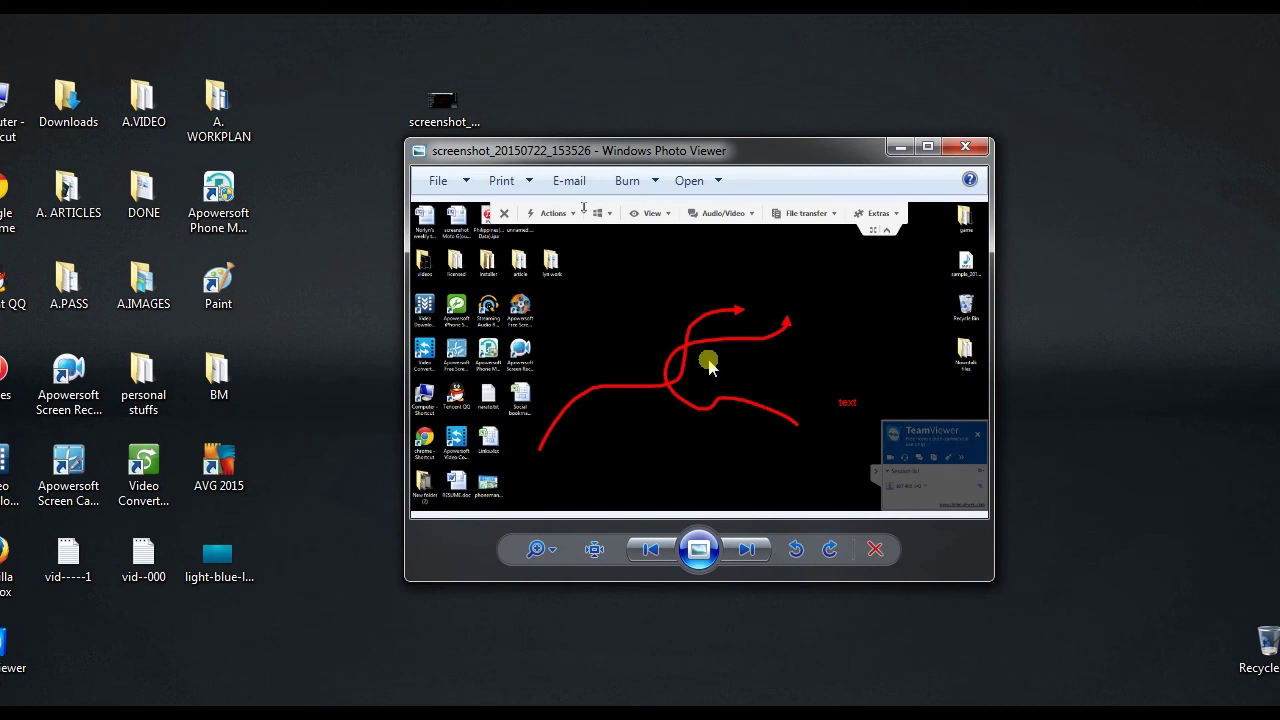
click(966, 148)
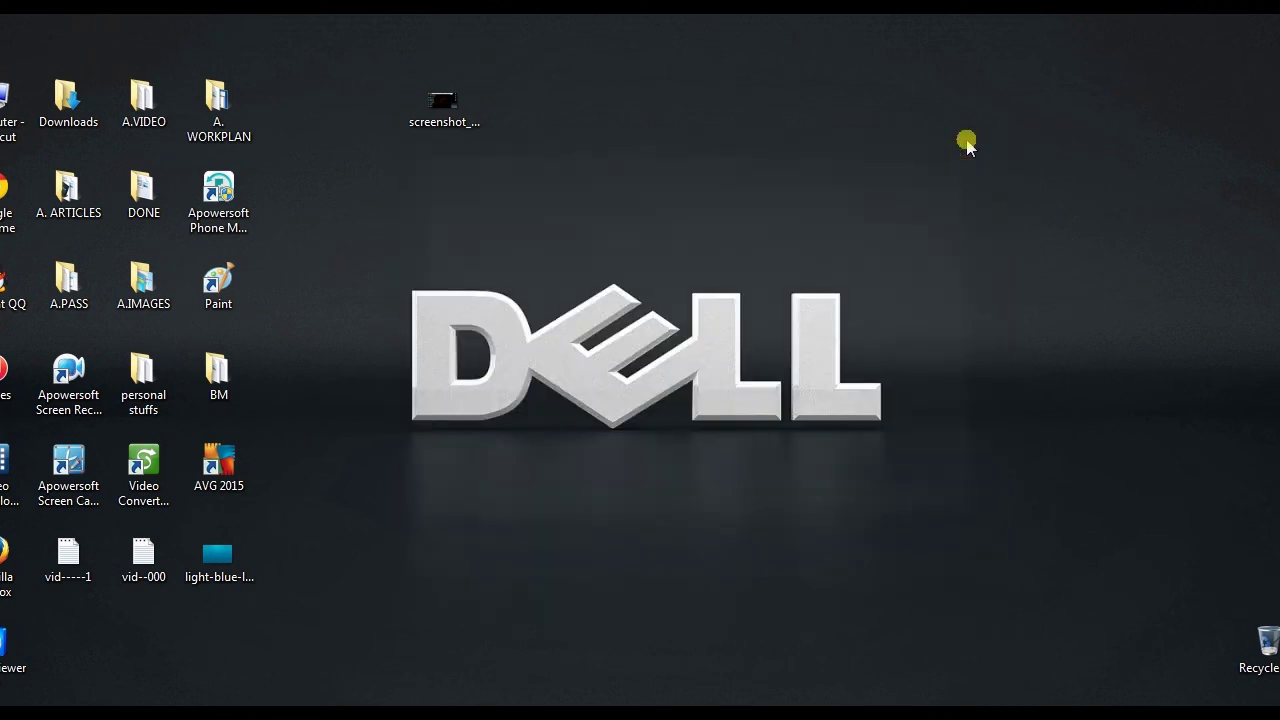